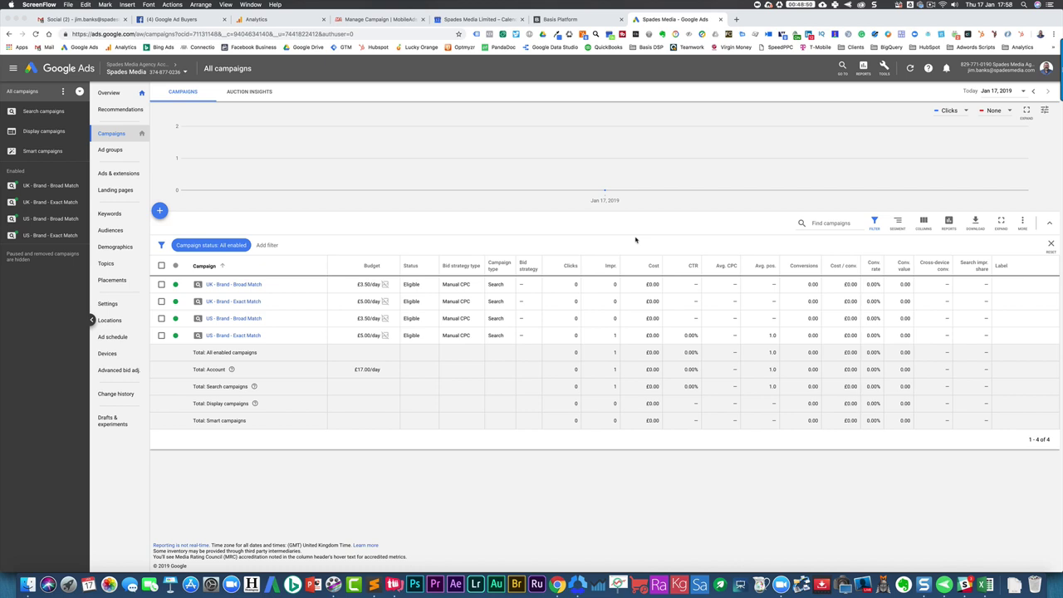
# Zoom in to inspect the campaigns table, then reset zoom and shrink the page to fit it.
pyautogui.click(544, 240)
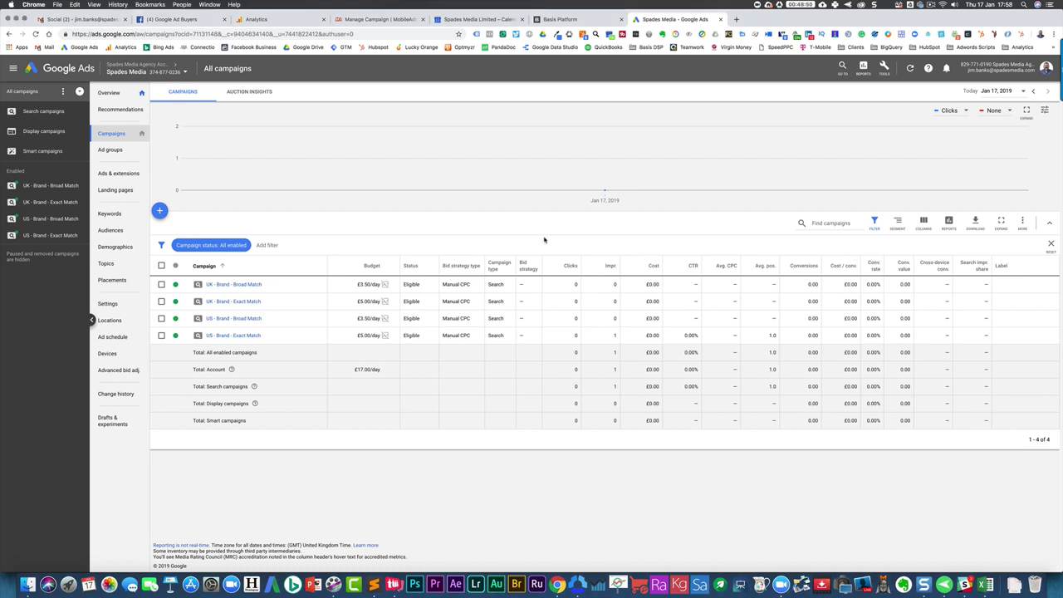
pyautogui.press('super+equal')
pyautogui.press('super+equal')
pyautogui.press('super+equal')
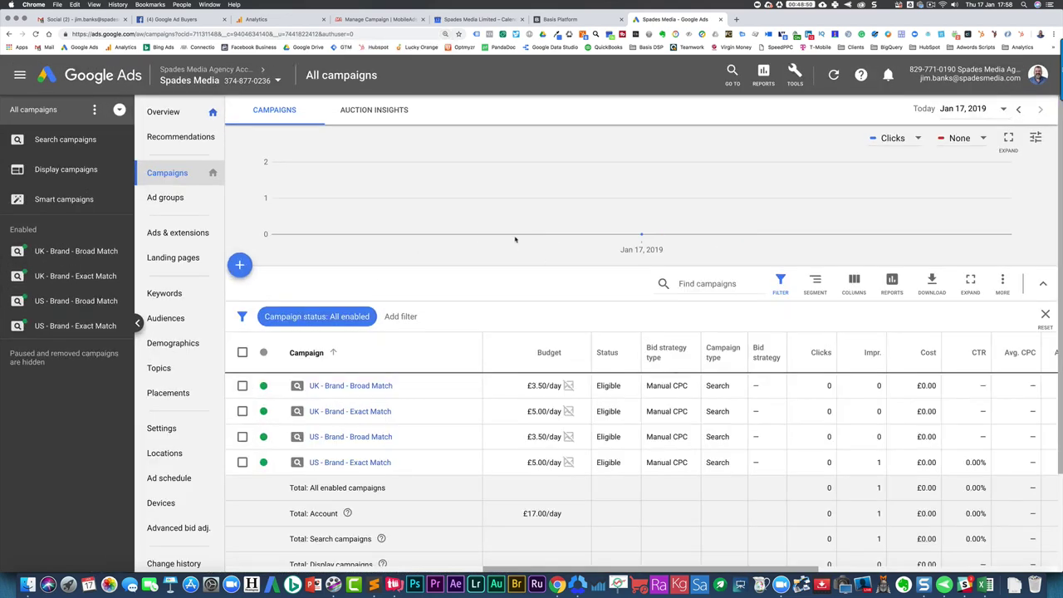
pyautogui.hscroll(5, 790, 388)
pyautogui.hscroll(-5, 790, 389)
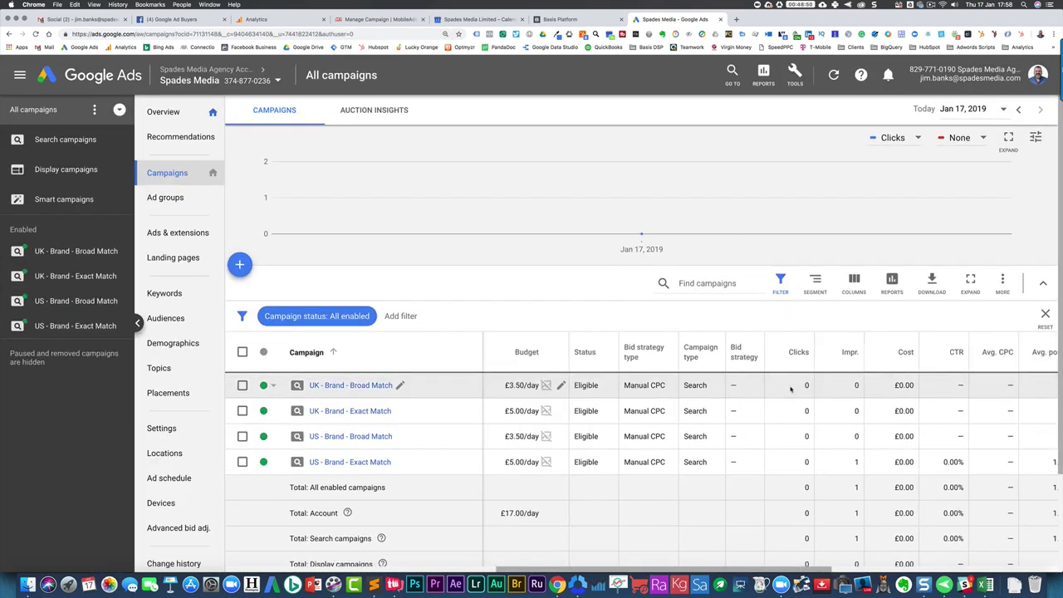
pyautogui.hscroll(1, 791, 389)
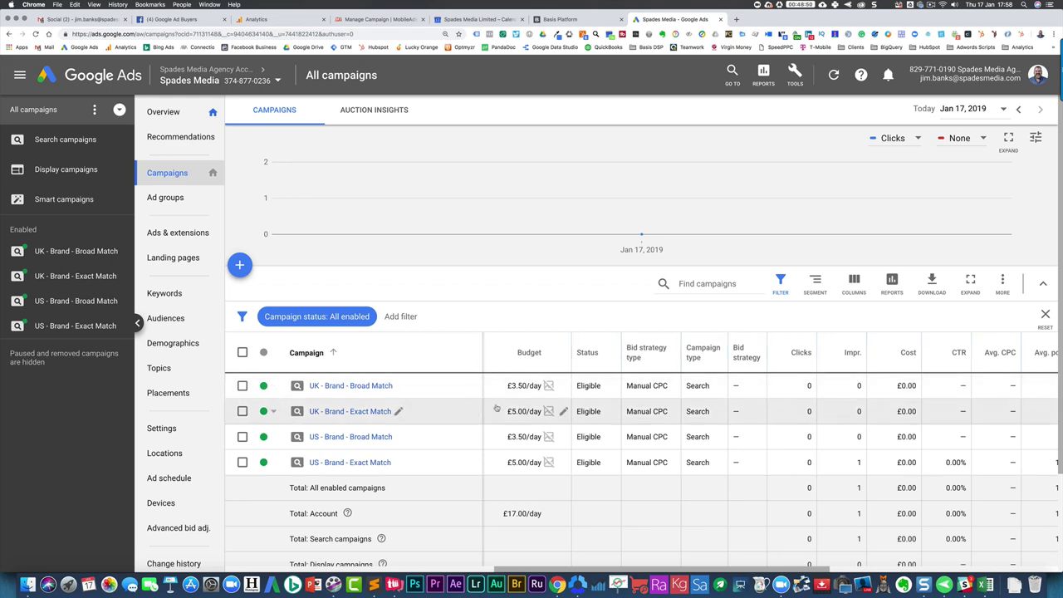
pyautogui.scroll(-2, 489, 449)
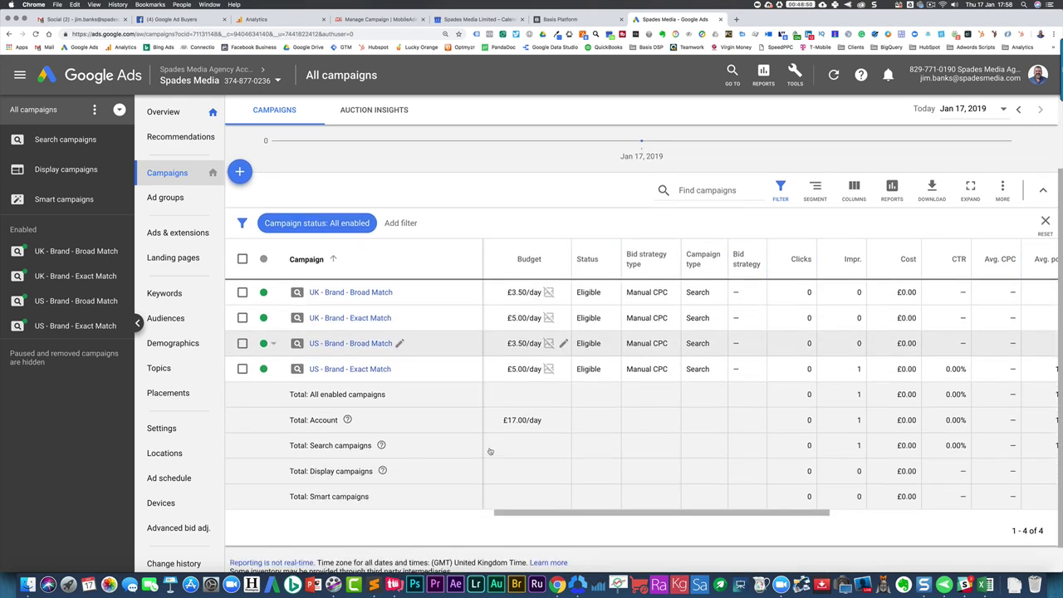
pyautogui.scroll(2, 489, 449)
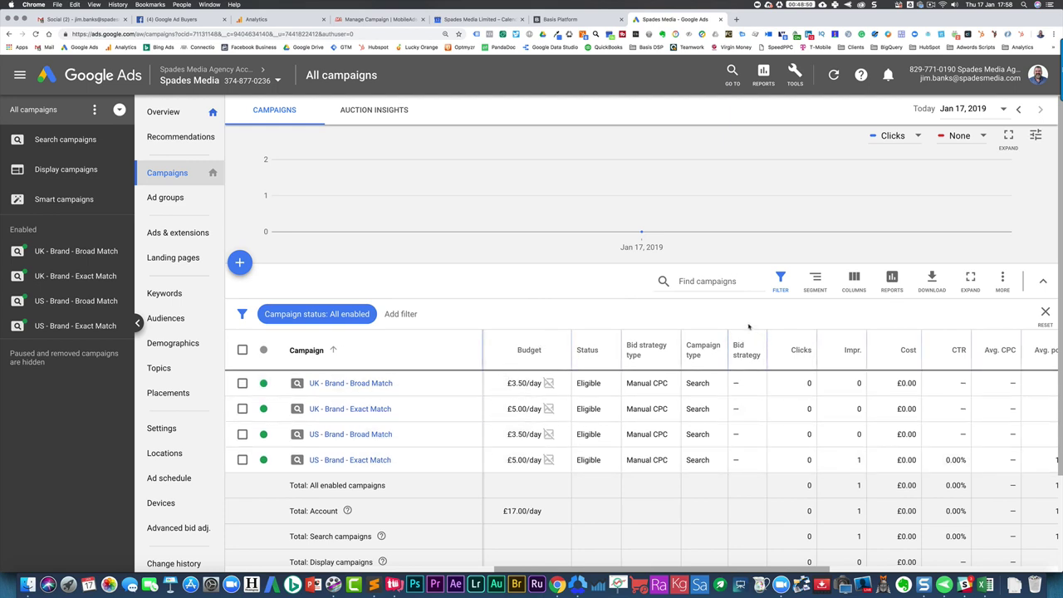
pyautogui.press('super+0')
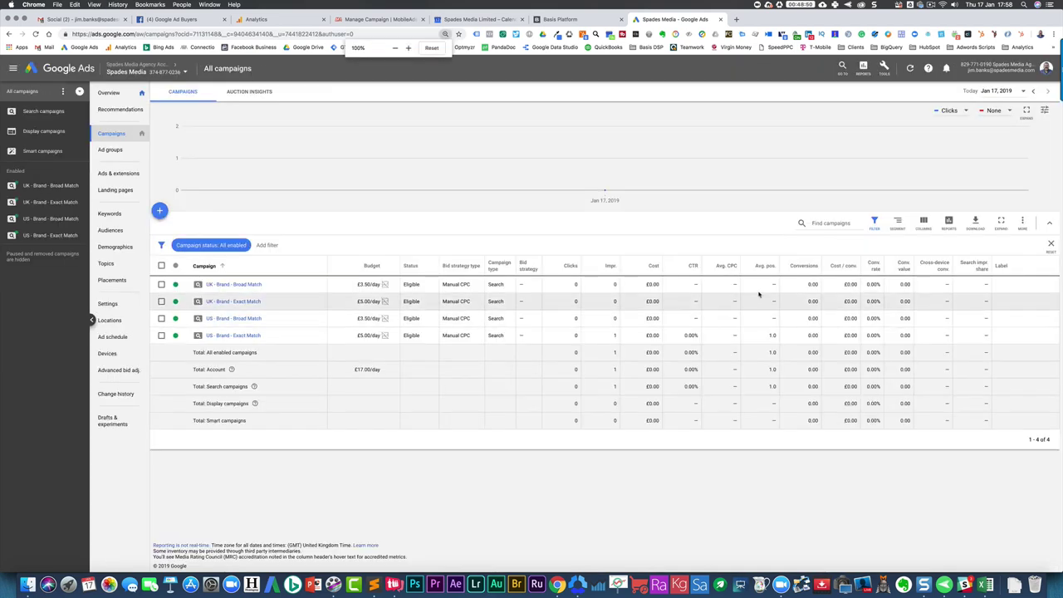
pyautogui.press('super+minus')
pyautogui.press('super+minus')
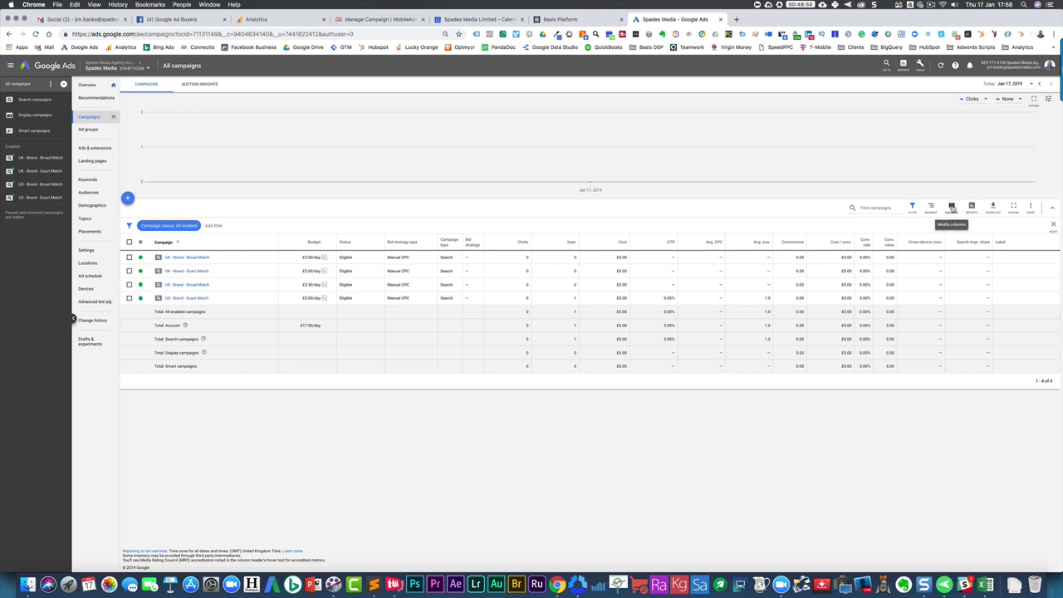
# Apply a saved column set from the Columns menu to the All campaigns table.
pyautogui.click(952, 209)
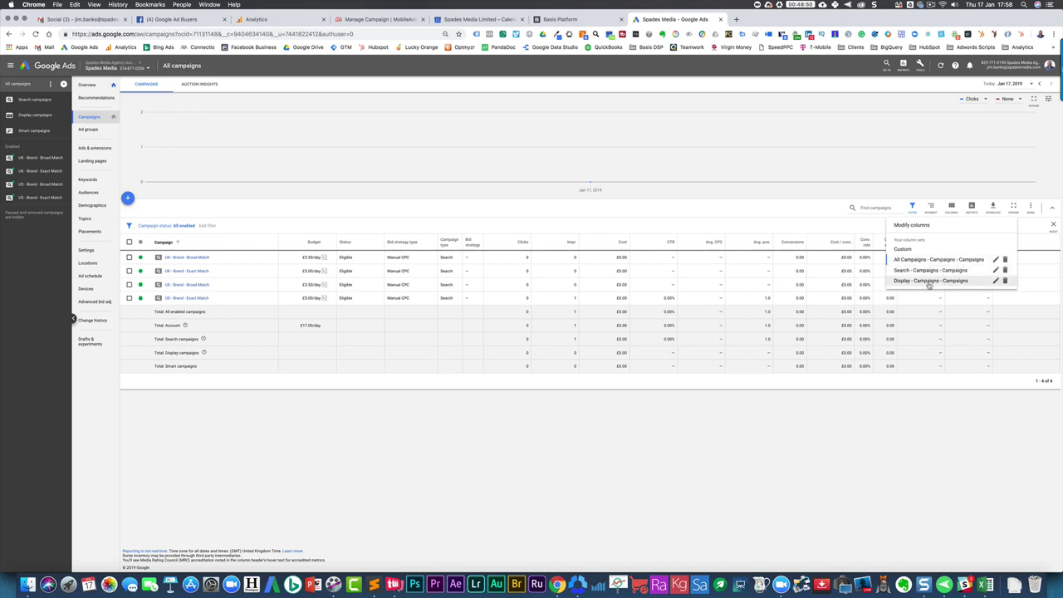
pyautogui.click(929, 281)
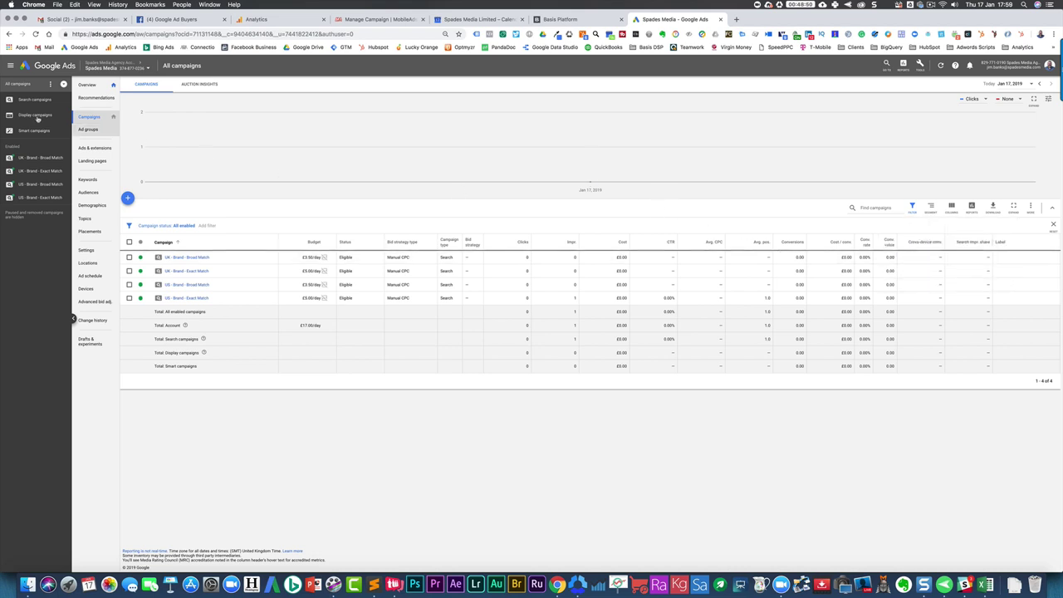
# Filter to Search campaigns and apply the Search - Campaigns column set.
pyautogui.click(50, 99)
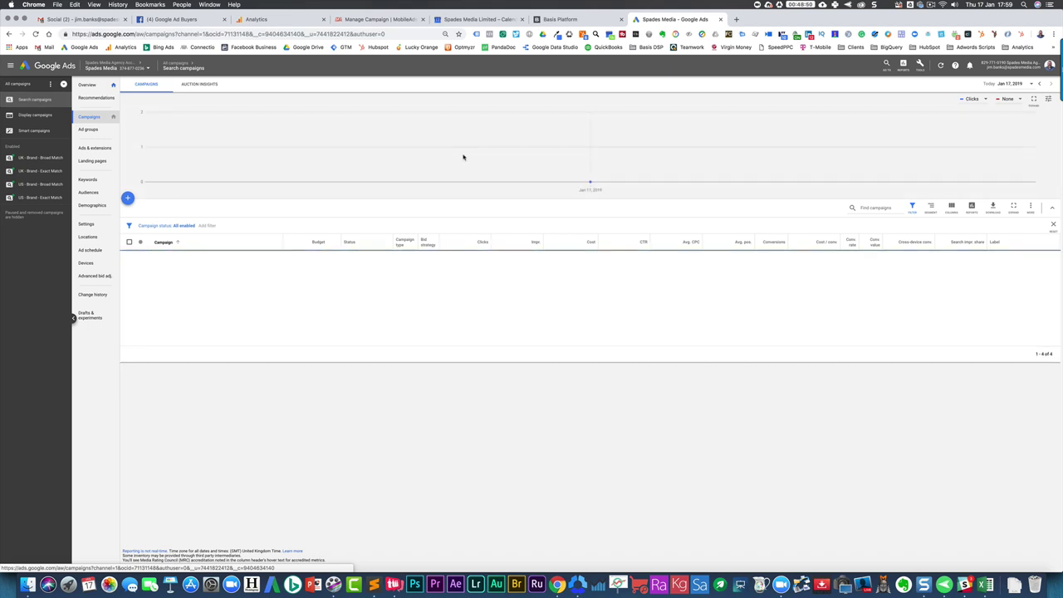
pyautogui.click(951, 206)
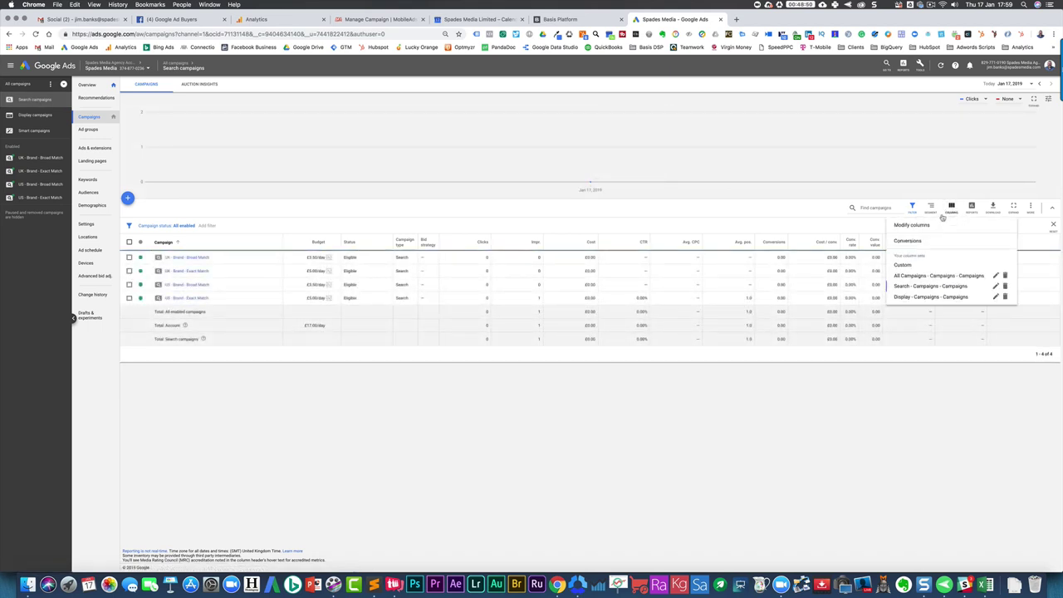
pyautogui.click(918, 286)
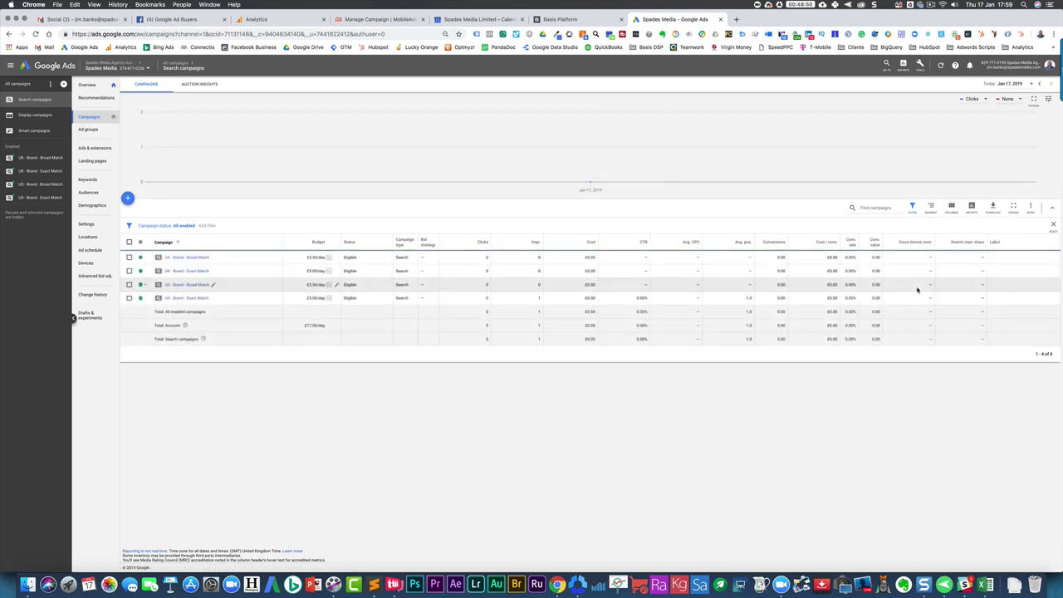
# Auto-fit the Clicks, Impr., Cost, CTR, Avg. CPC and Avg. pos. column widths.
pyautogui.doubleClick(490, 240)
pyautogui.doubleClick(518, 239)
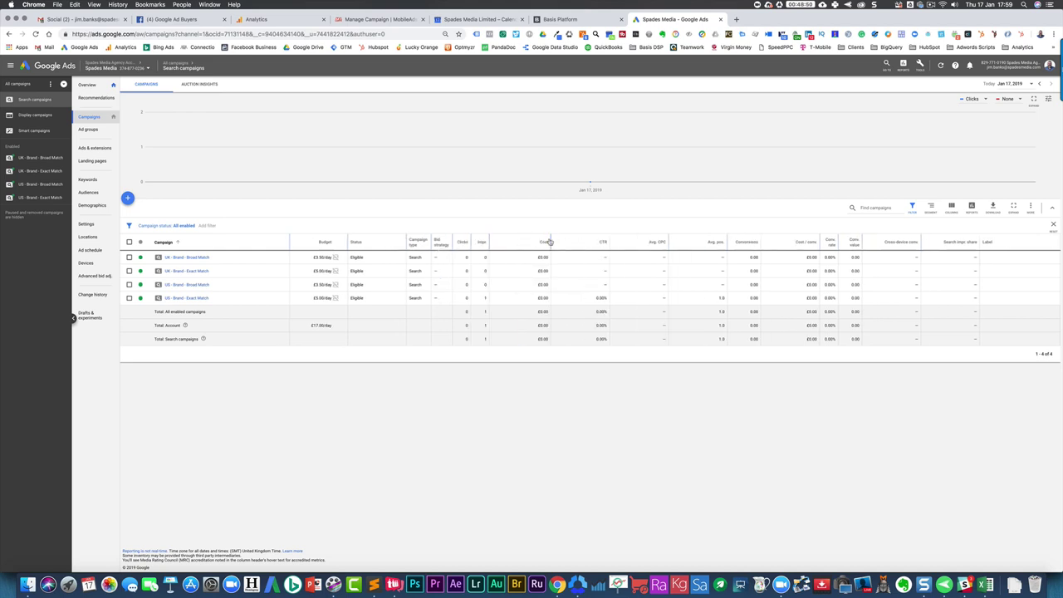
pyautogui.doubleClick(550, 240)
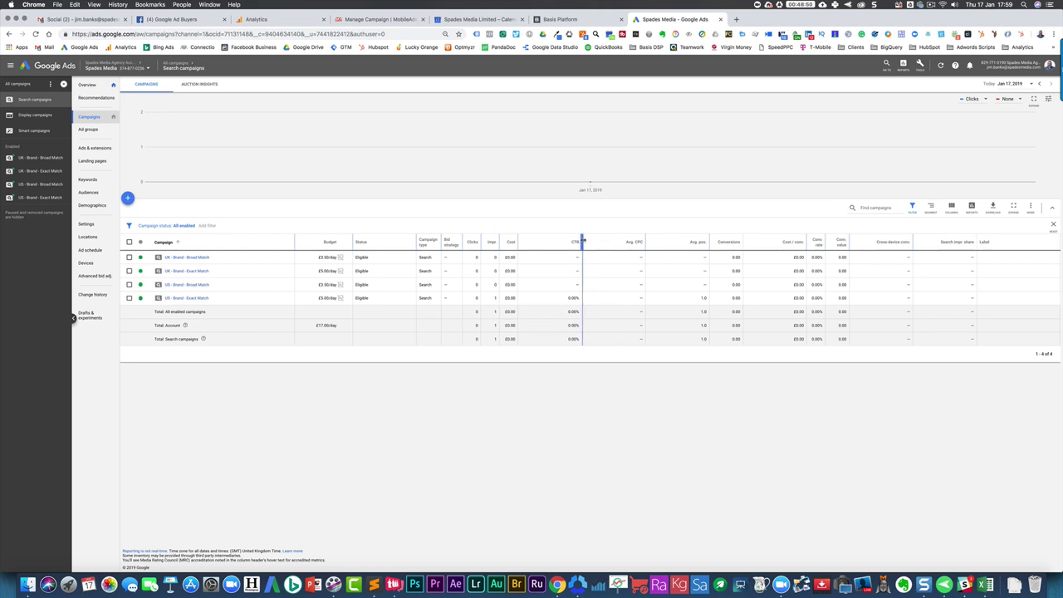
pyautogui.doubleClick(583, 241)
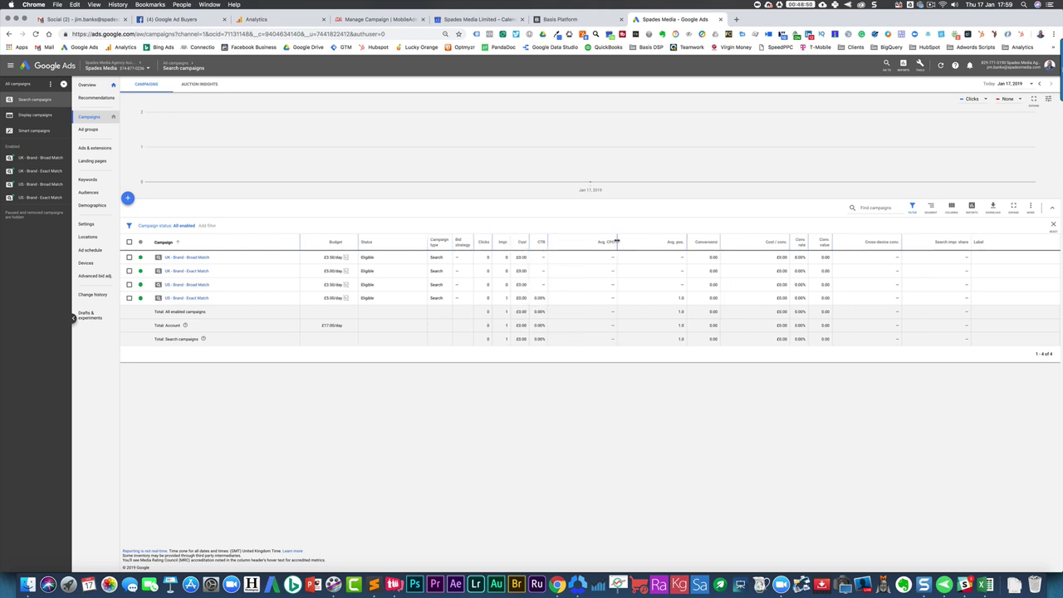
pyautogui.doubleClick(616, 242)
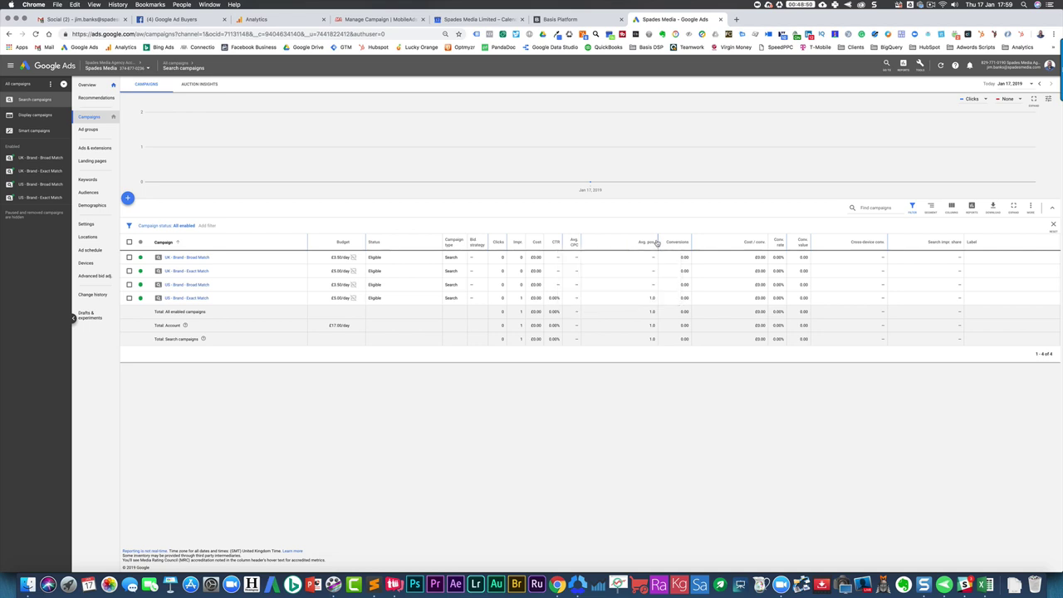
pyautogui.doubleClick(657, 242)
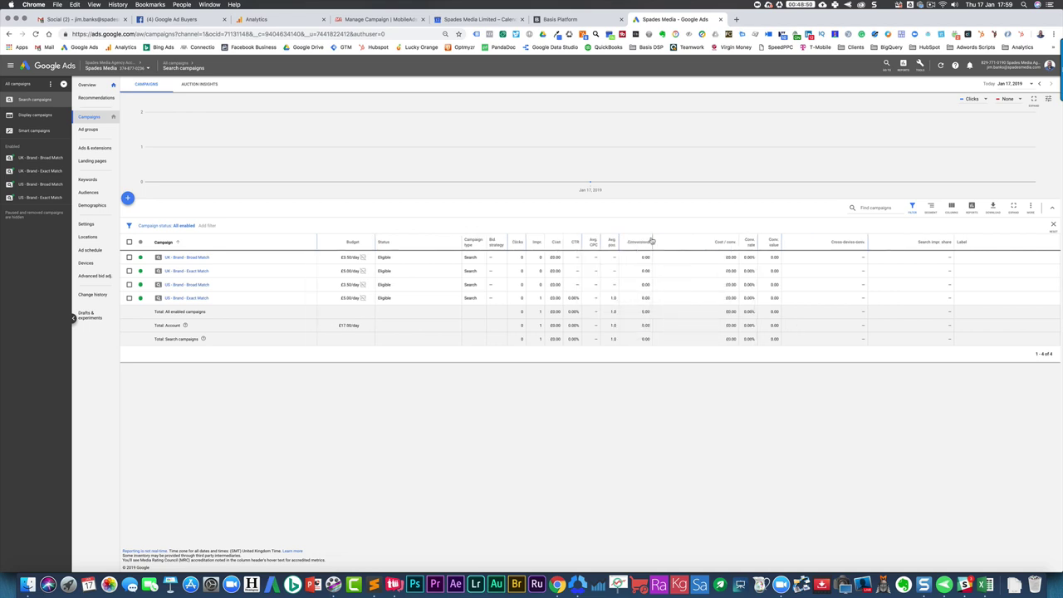
# Auto-fit the Conversions, Cost / conv., Cross-device conv., Search impr. share and Status columns.
pyautogui.doubleClick(655, 241)
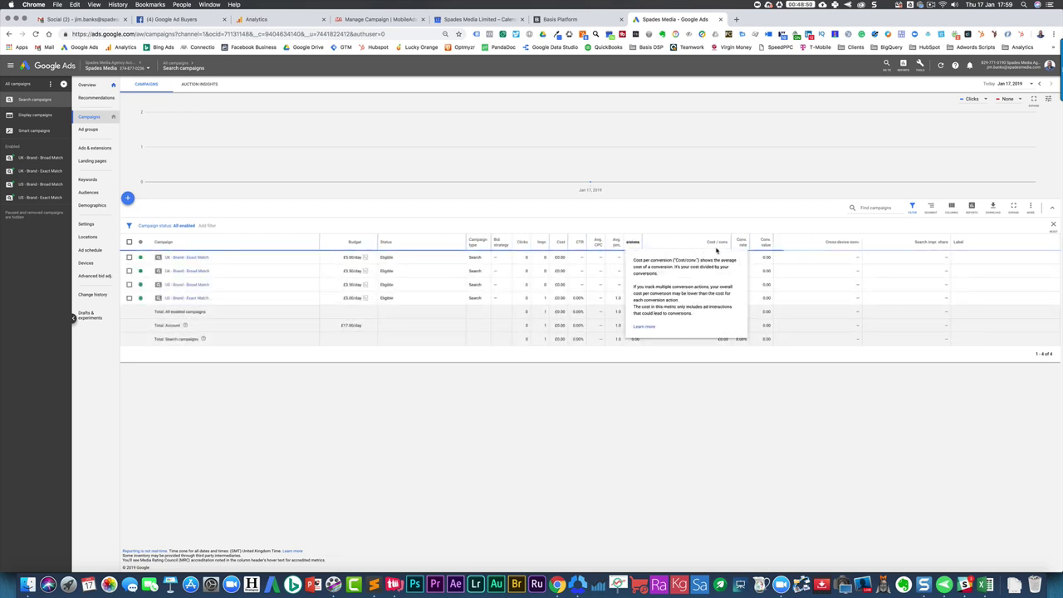
pyautogui.doubleClick(654, 242)
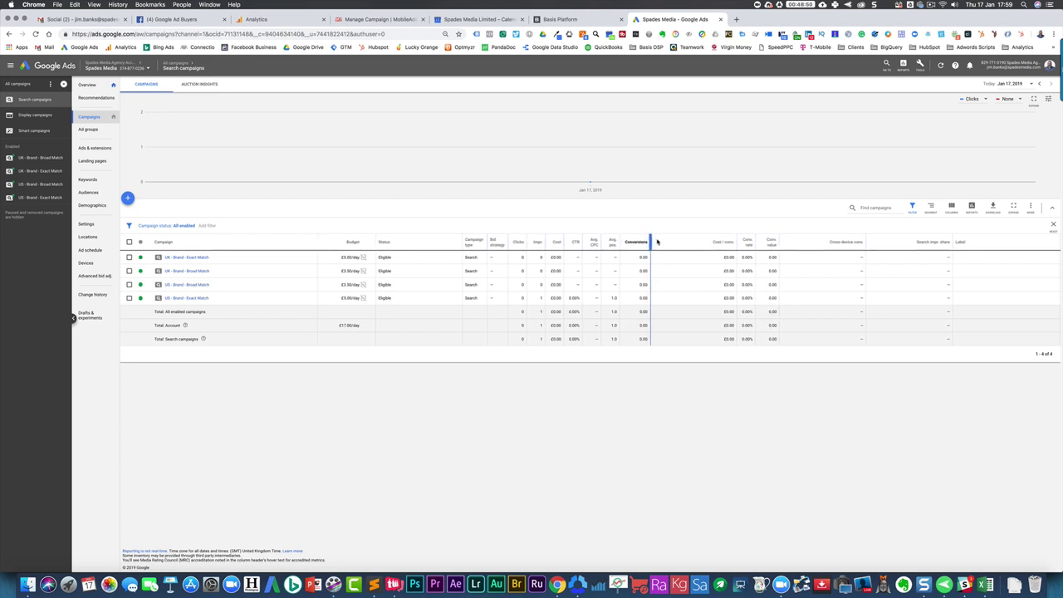
pyautogui.moveTo(592, 241)
pyautogui.doubleClick(738, 240)
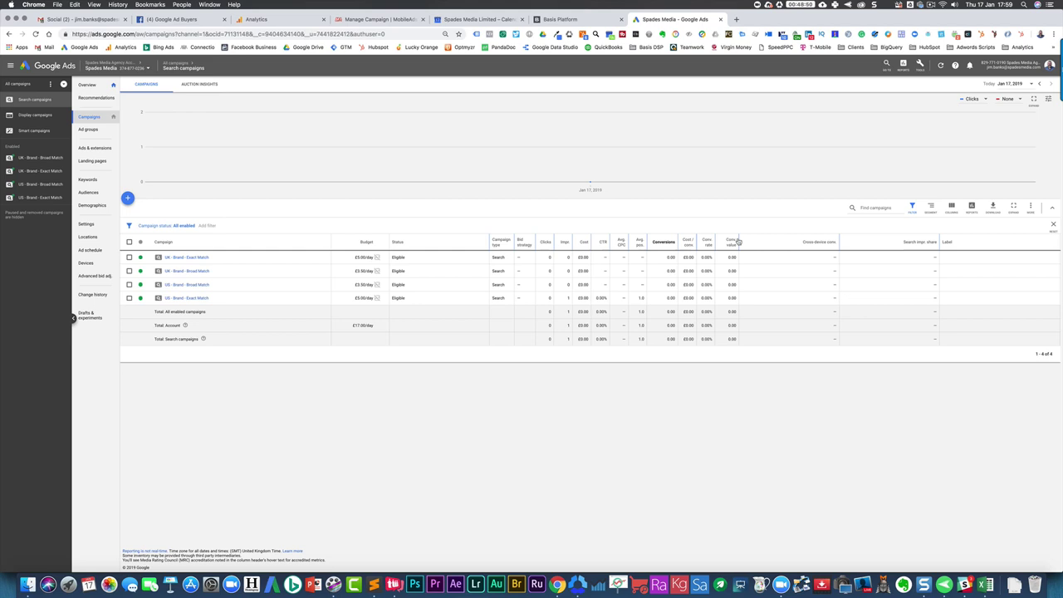
pyautogui.doubleClick(839, 243)
pyautogui.doubleClick(917, 246)
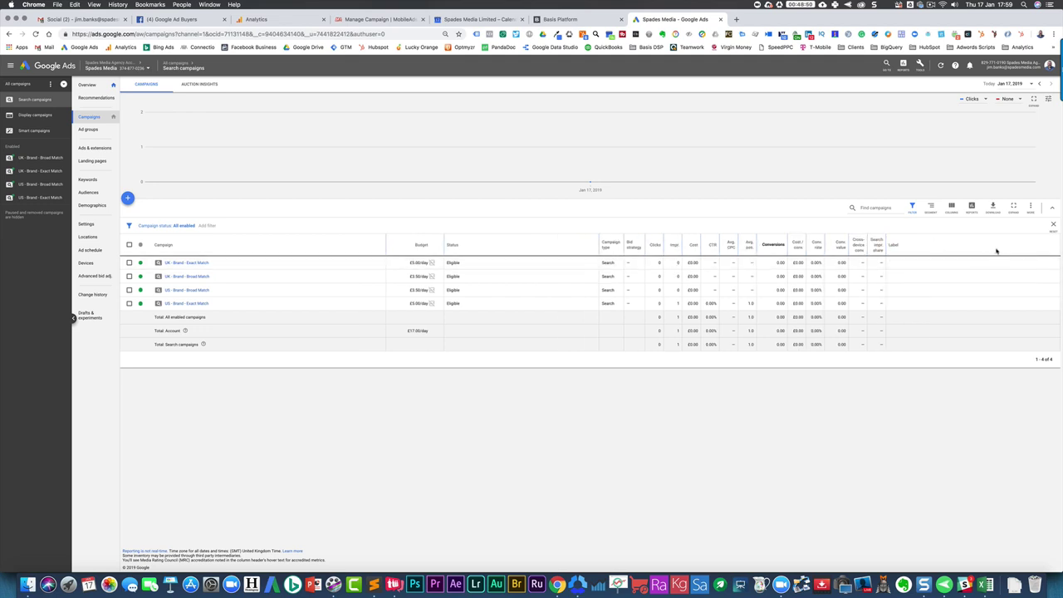
pyautogui.doubleClick(597, 244)
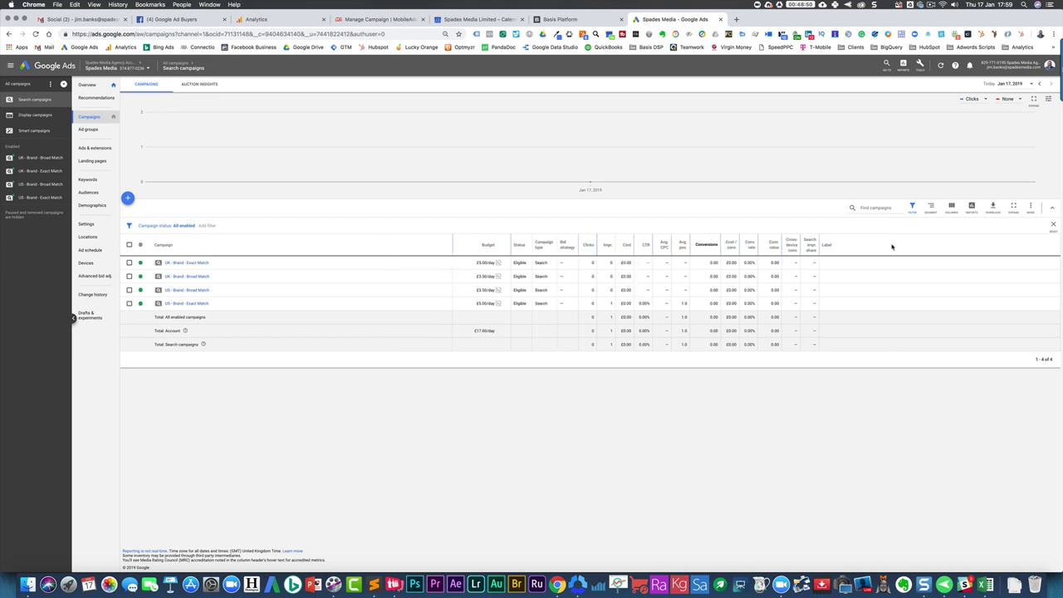
pyautogui.moveTo(868, 245)
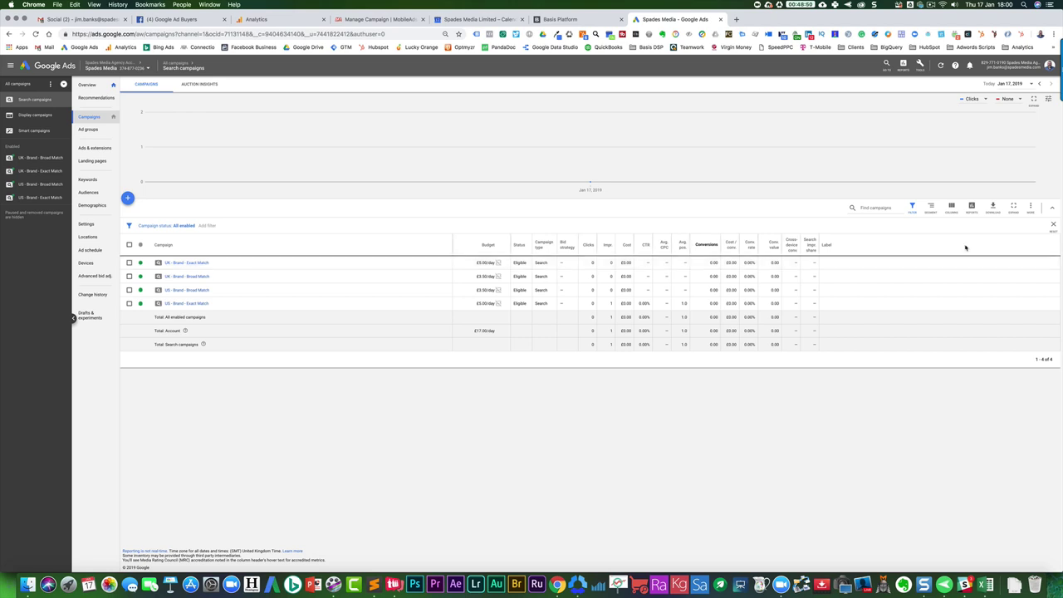
# Open Modify columns and expand Performance, Conversions, Attribution, Attributes and Custom columns.
pyautogui.click(951, 208)
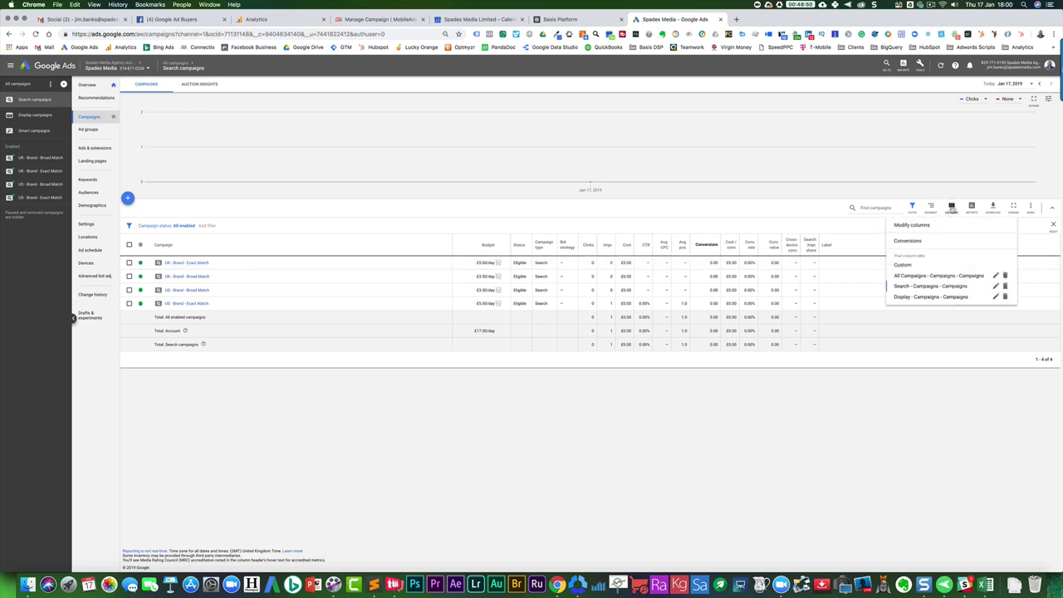
pyautogui.click(910, 225)
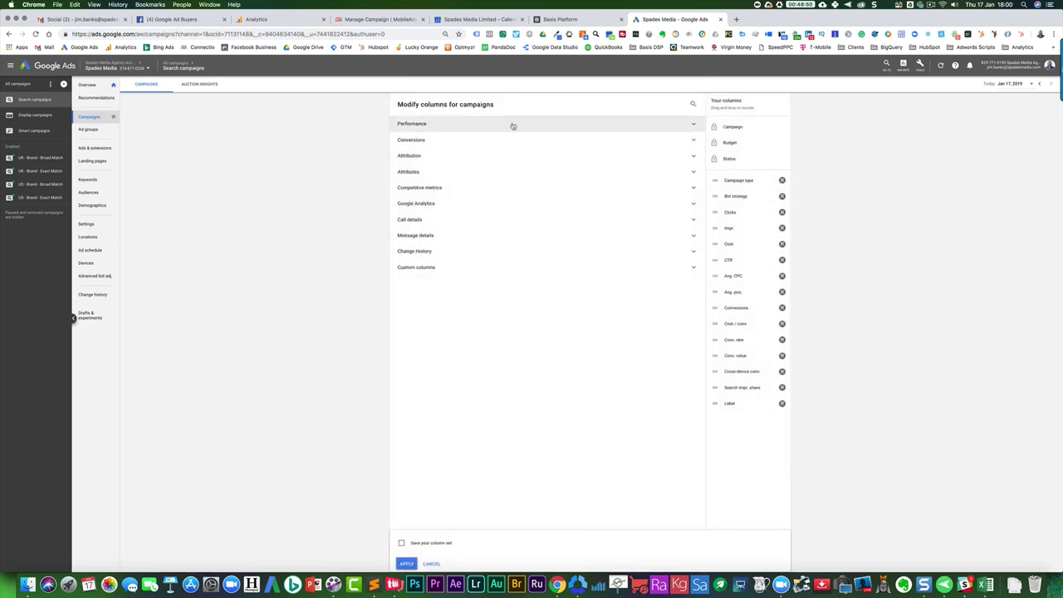
pyautogui.click(695, 126)
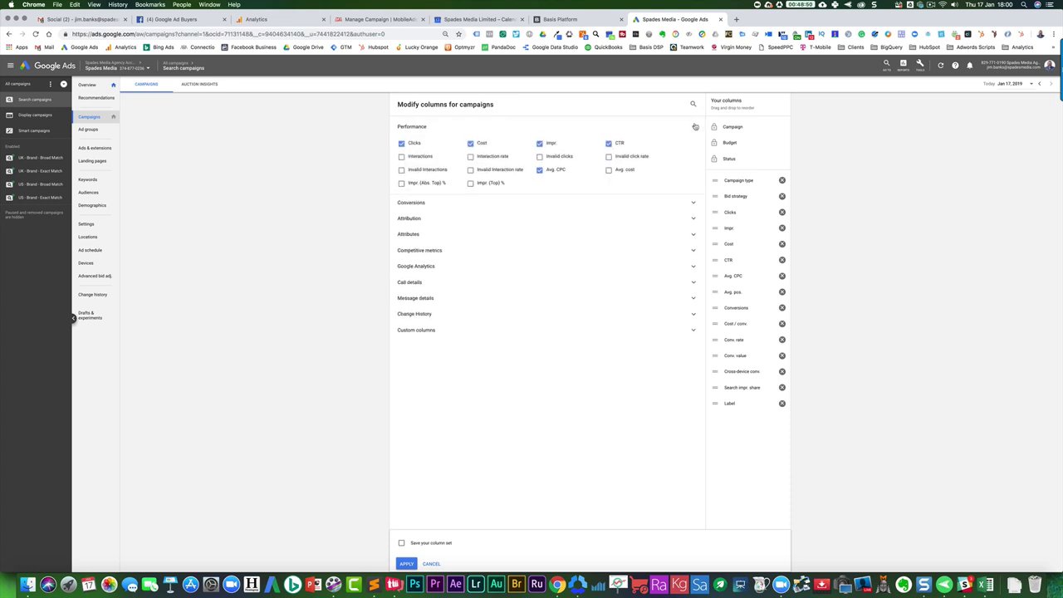
pyautogui.click(692, 207)
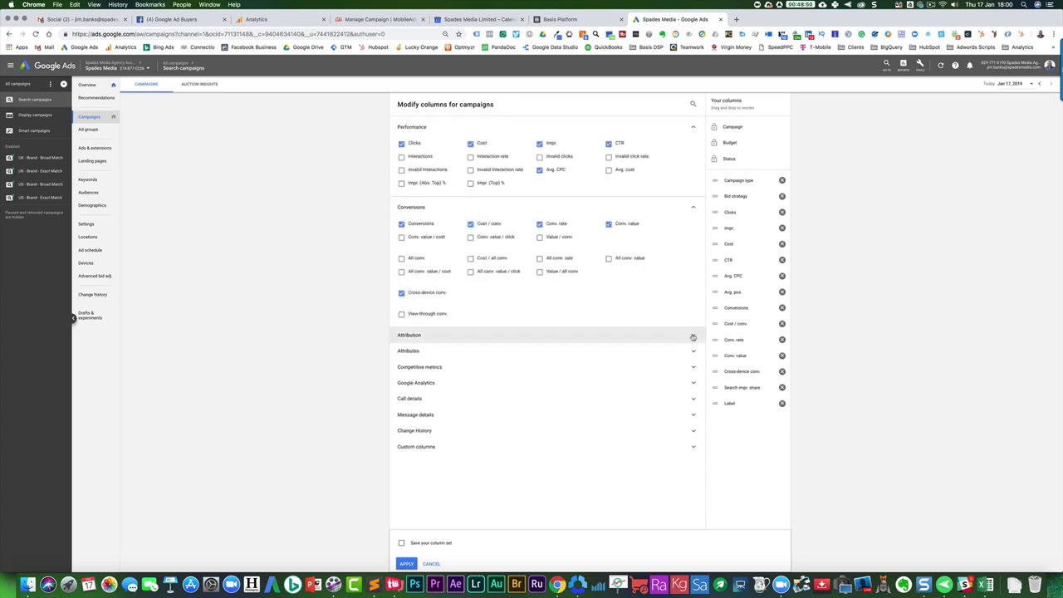
pyautogui.click(693, 337)
pyautogui.click(691, 399)
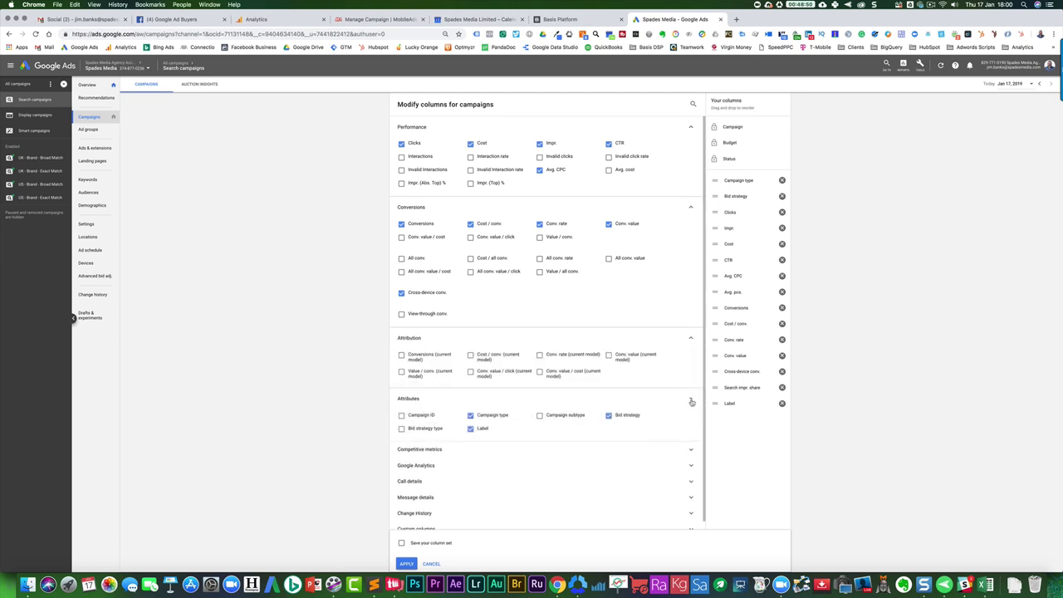
pyautogui.scroll(-1, 639, 422)
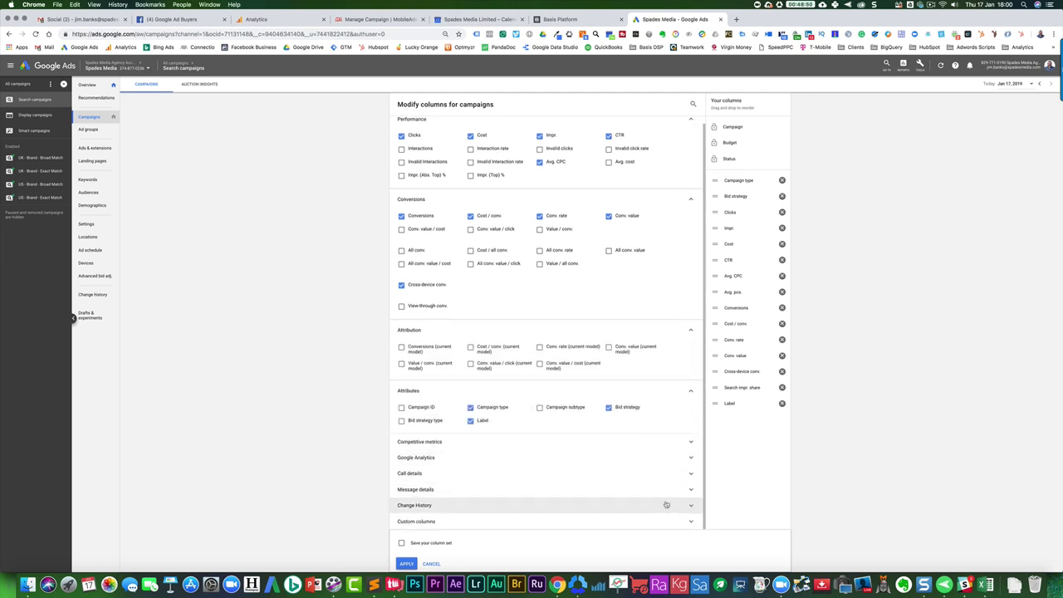
pyautogui.click(692, 523)
pyautogui.scroll(-1, 614, 477)
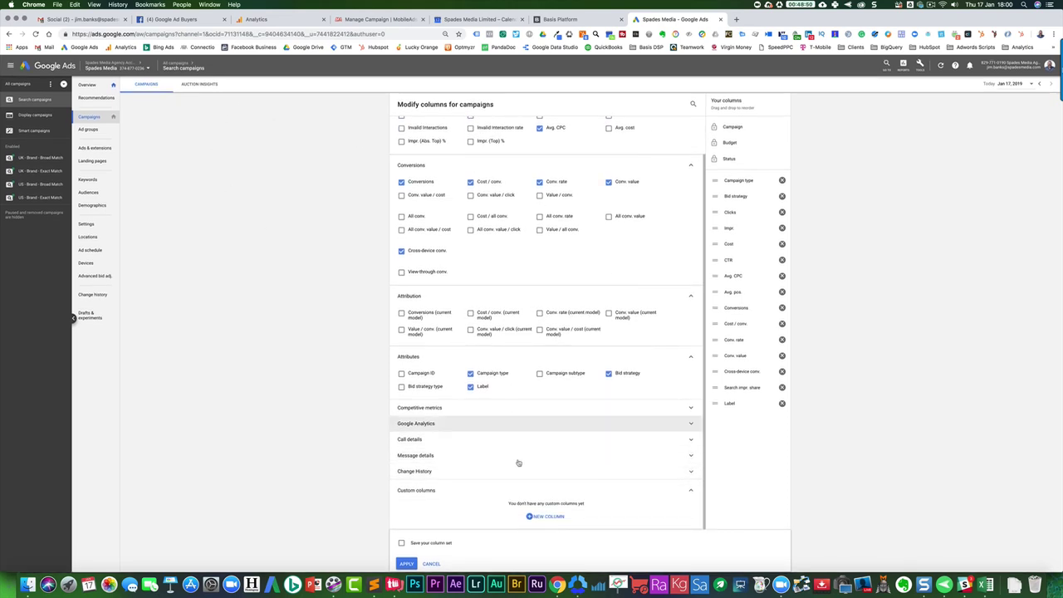
# Save a custom column 'Desktop Clicks' defined as Clicks segmented to Computers.
pyautogui.click(548, 518)
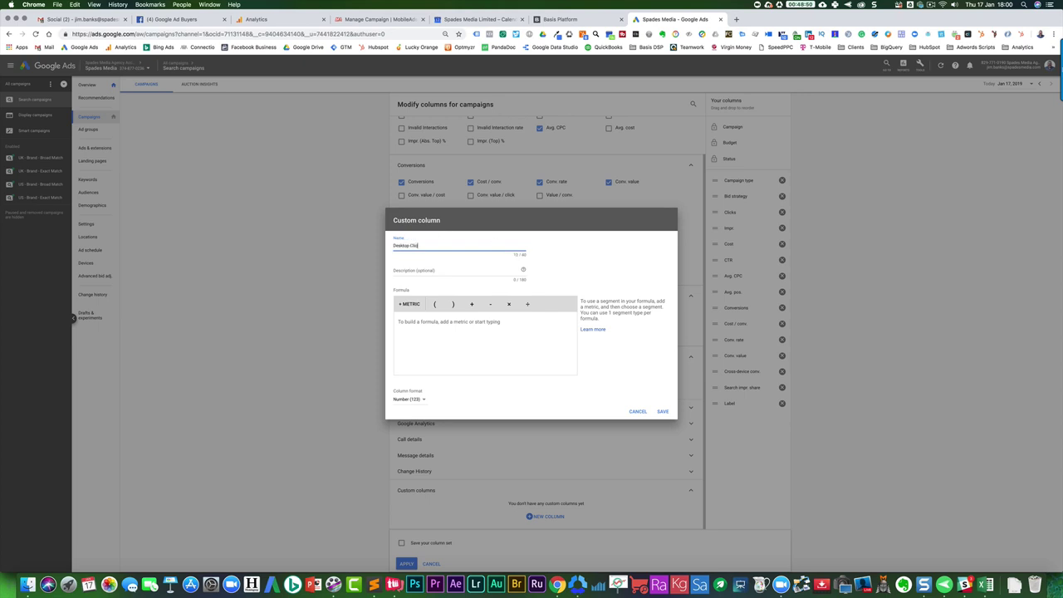
pyautogui.click(410, 306)
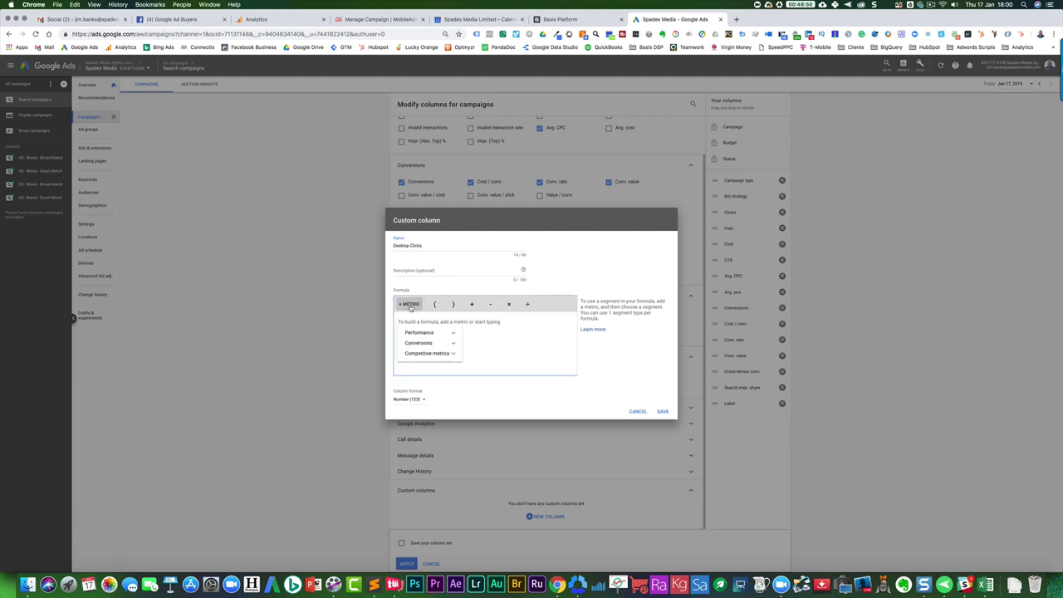
pyautogui.click(452, 334)
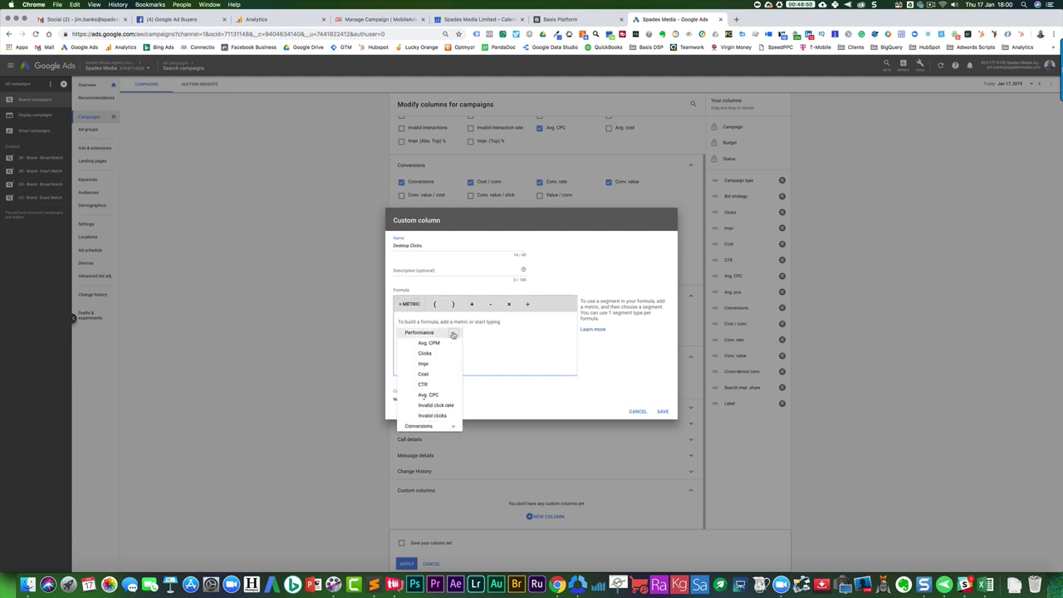
pyautogui.click(425, 352)
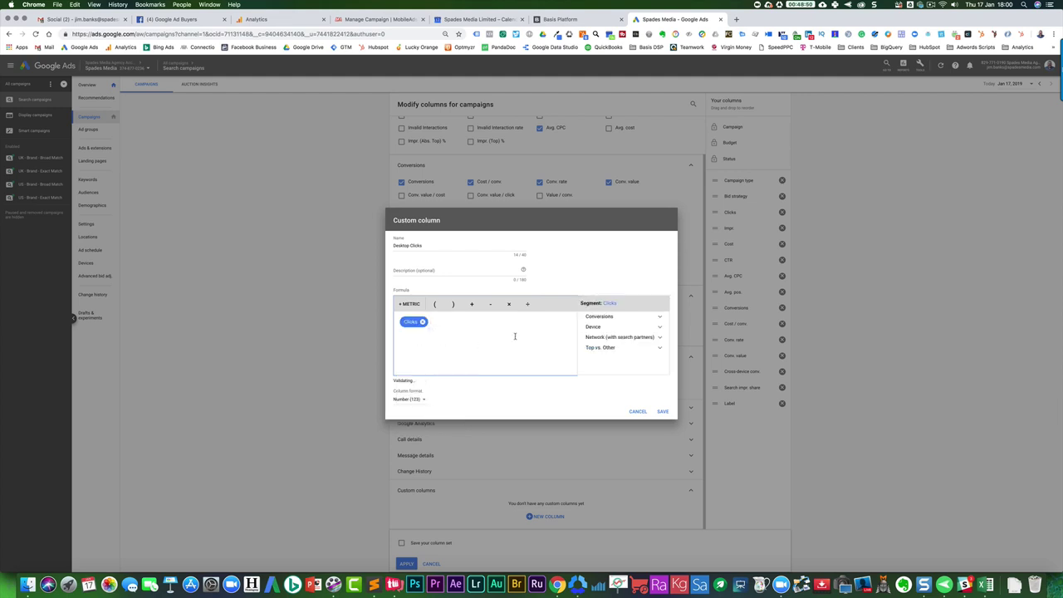
pyautogui.click(660, 328)
pyautogui.click(593, 339)
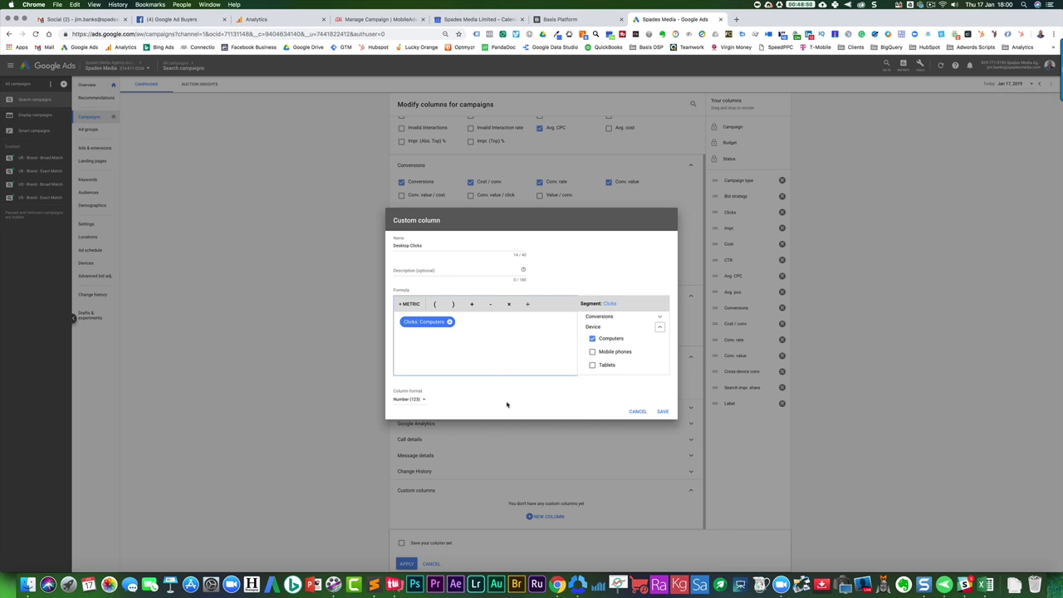
pyautogui.click(661, 411)
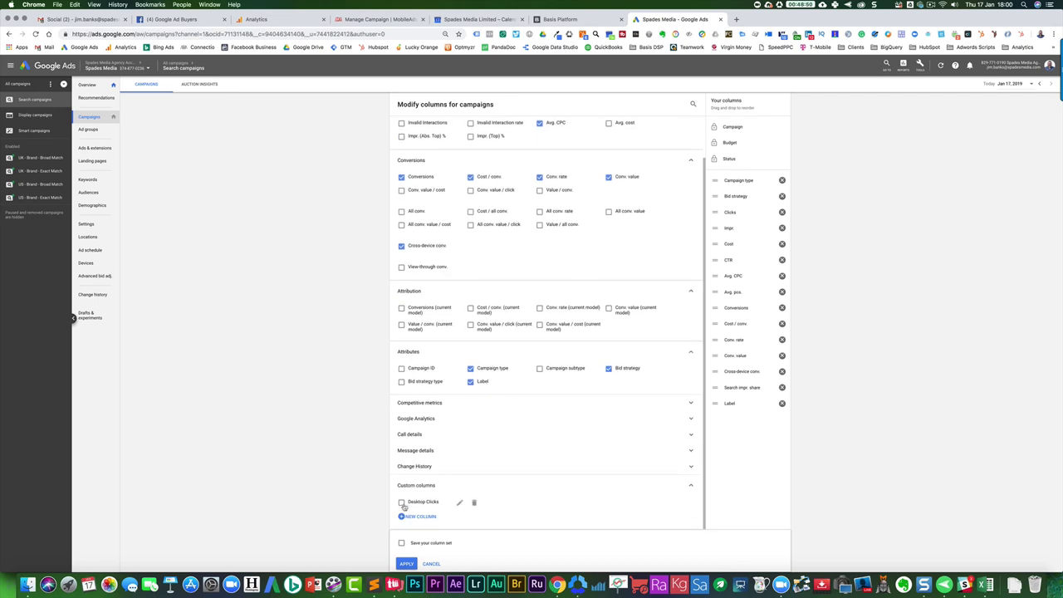
# Save a custom column 'Mobile Clicks' defined as Clicks segmented to Mobile phones.
pyautogui.click(416, 516)
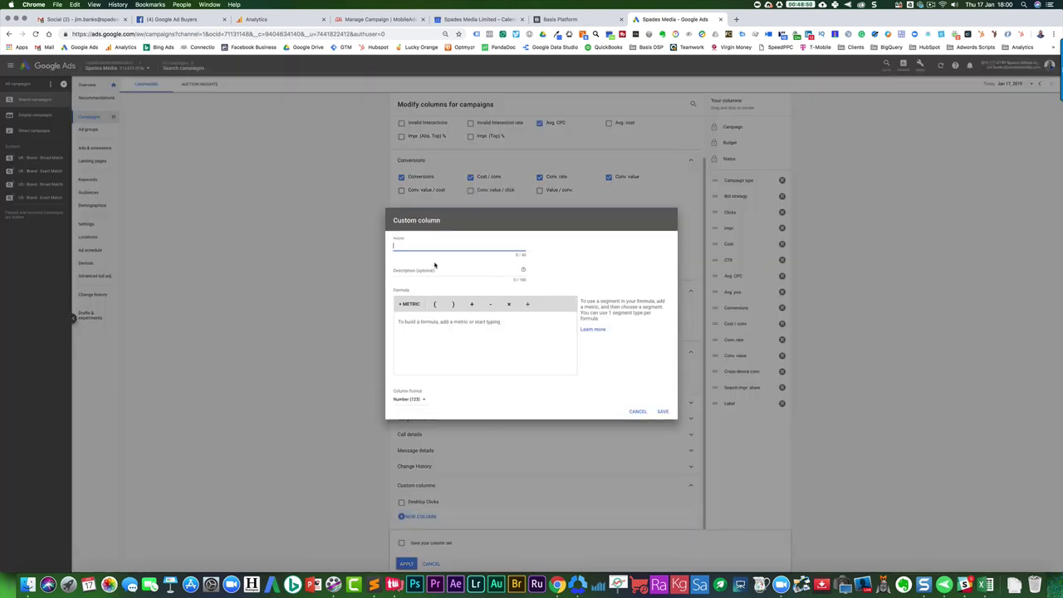
pyautogui.write('Mobile Clicks')
pyautogui.click(409, 304)
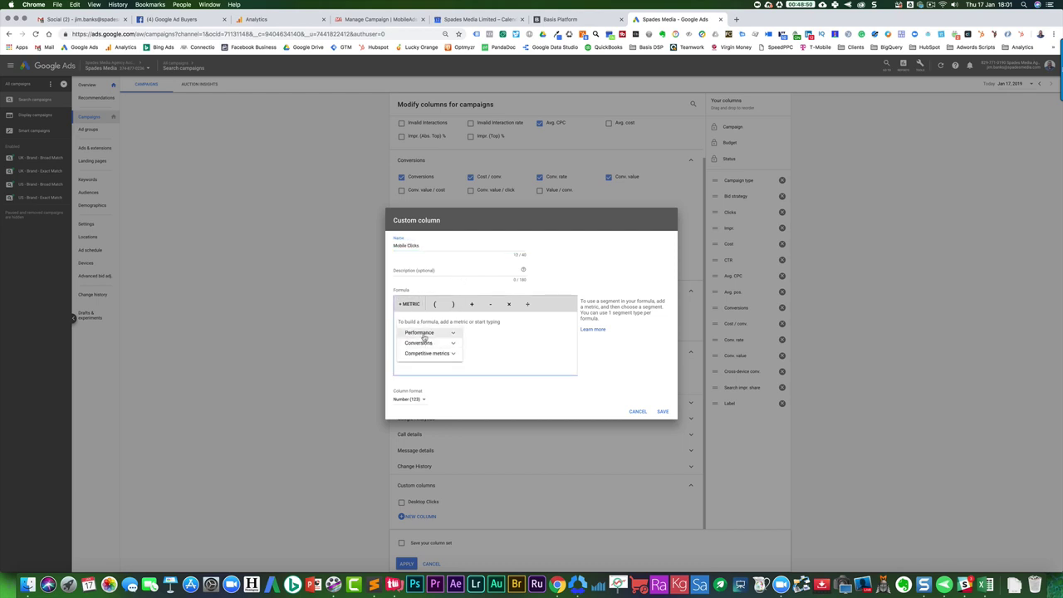
pyautogui.click(421, 333)
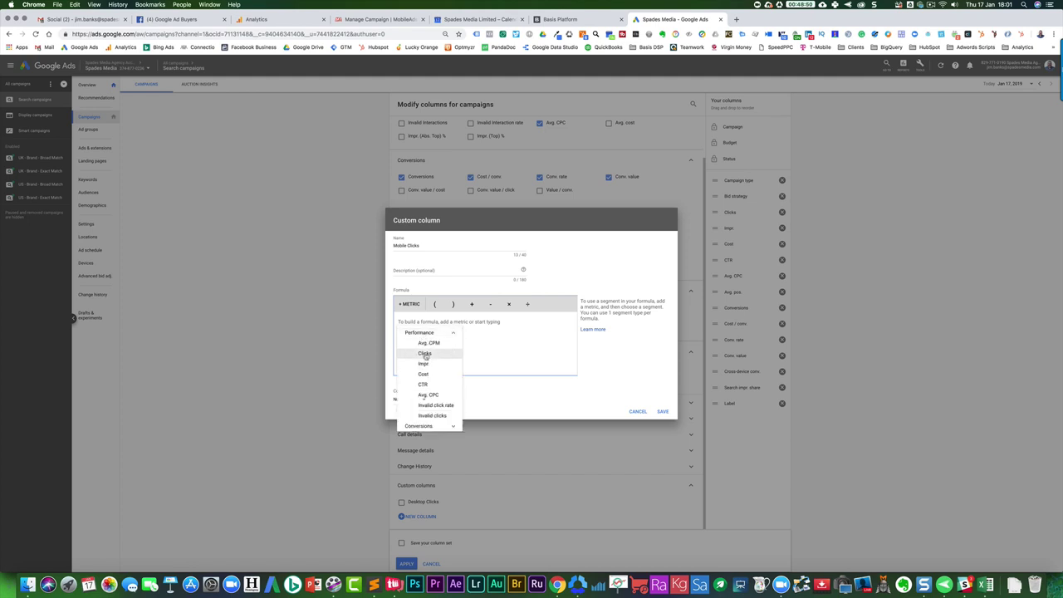
pyautogui.click(424, 354)
pyautogui.click(660, 327)
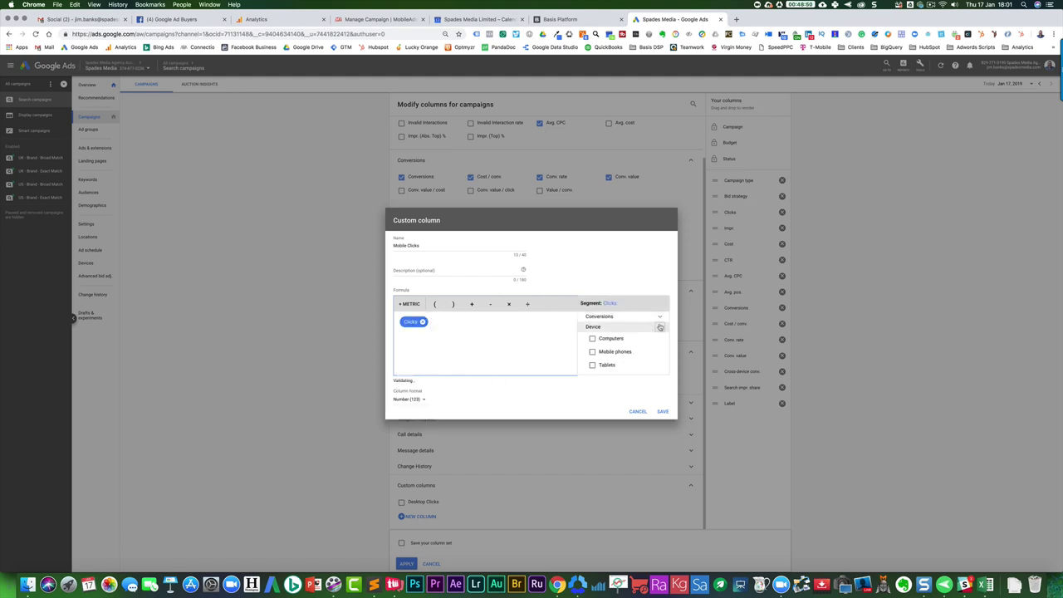
pyautogui.click(593, 352)
pyautogui.click(662, 412)
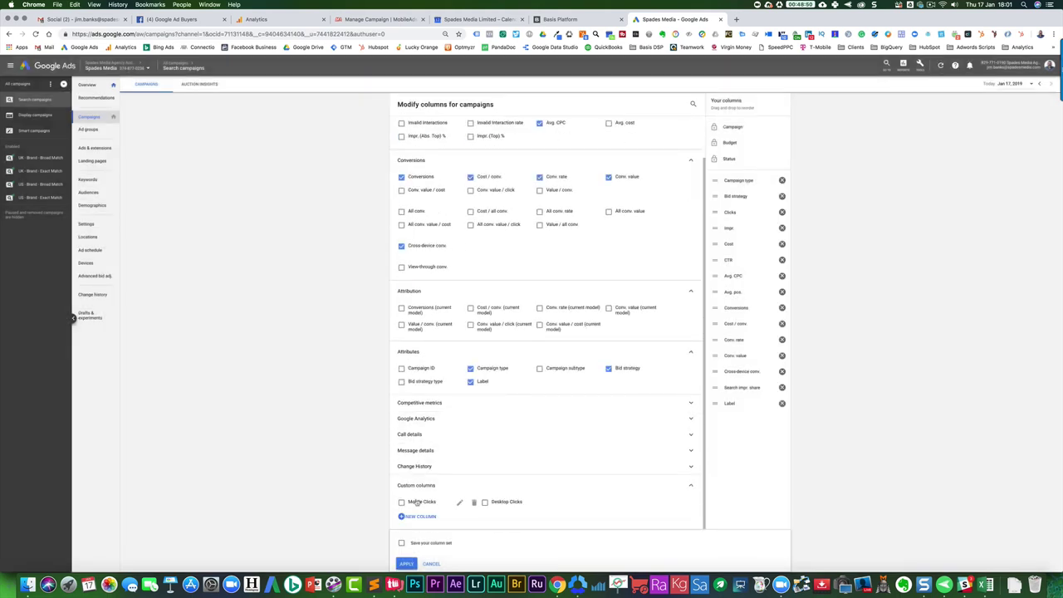
# Save a custom column 'Tablet Clicks' defined as Clicks segmented to Tablets.
pyautogui.click(418, 517)
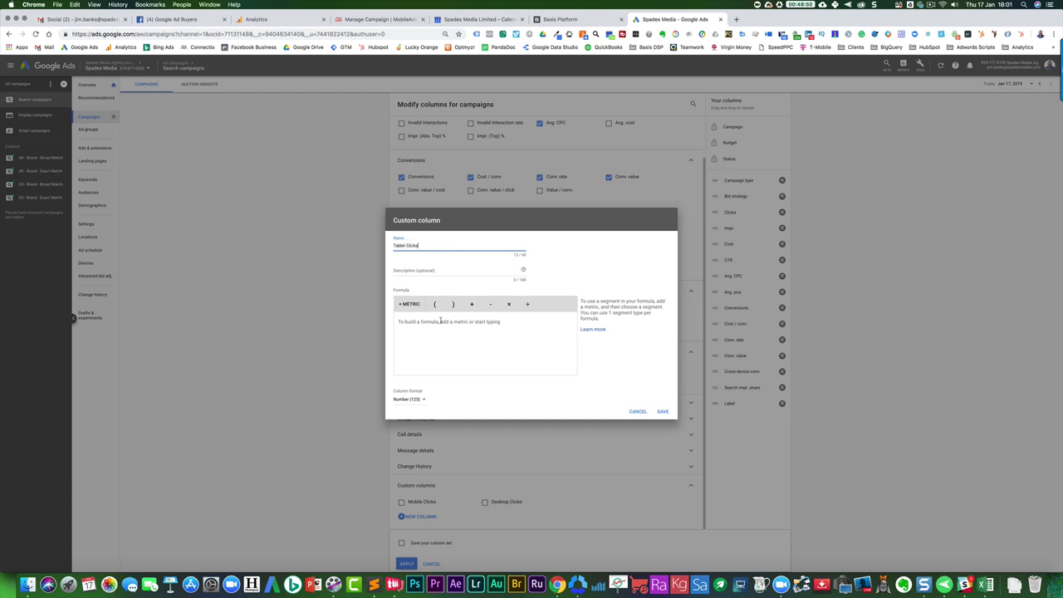
pyautogui.click(409, 304)
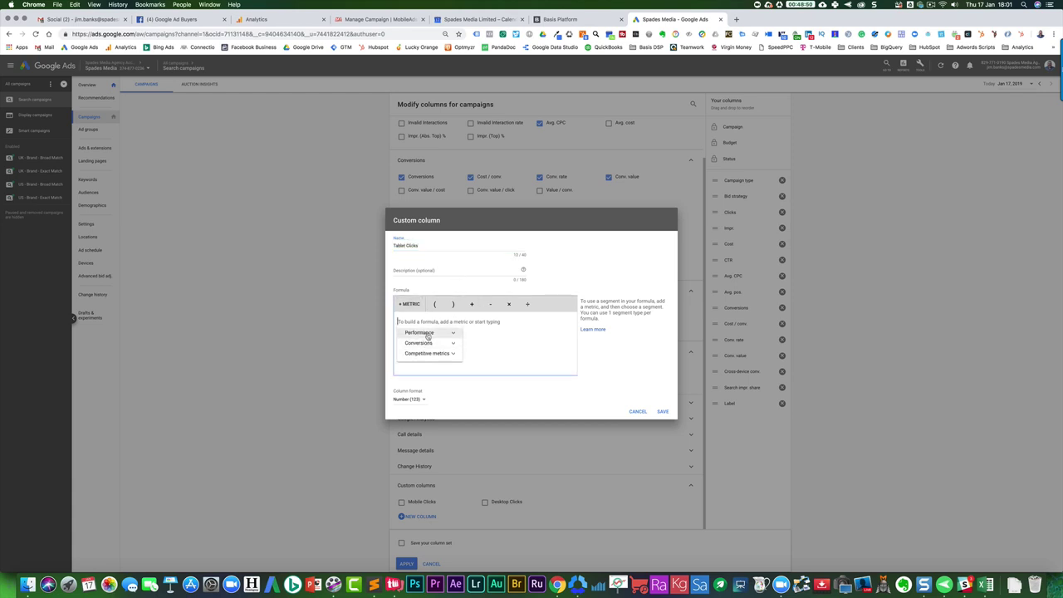
pyautogui.click(427, 333)
pyautogui.click(425, 353)
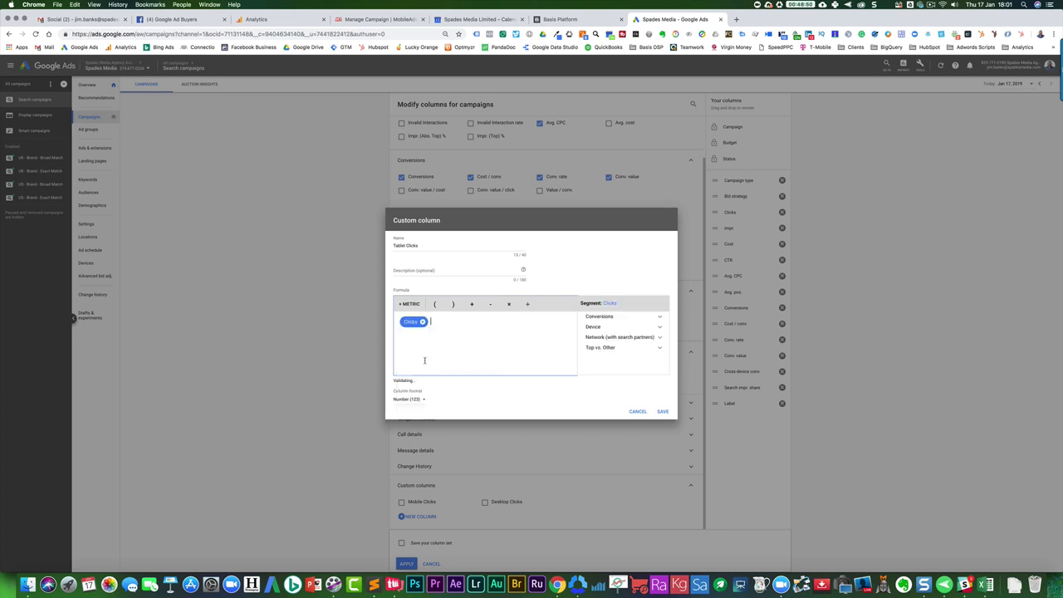
pyautogui.click(660, 326)
pyautogui.click(593, 366)
pyautogui.click(663, 411)
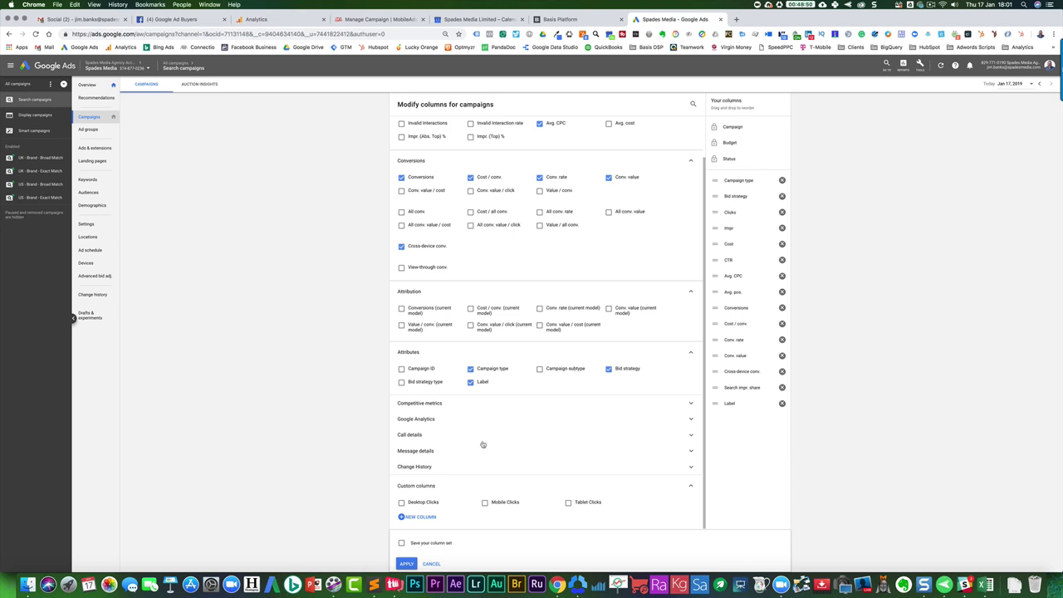
# Tick the Desktop, Tablet and Mobile Clicks custom columns to add them.
pyautogui.click(402, 502)
pyautogui.click(568, 503)
pyautogui.click(488, 503)
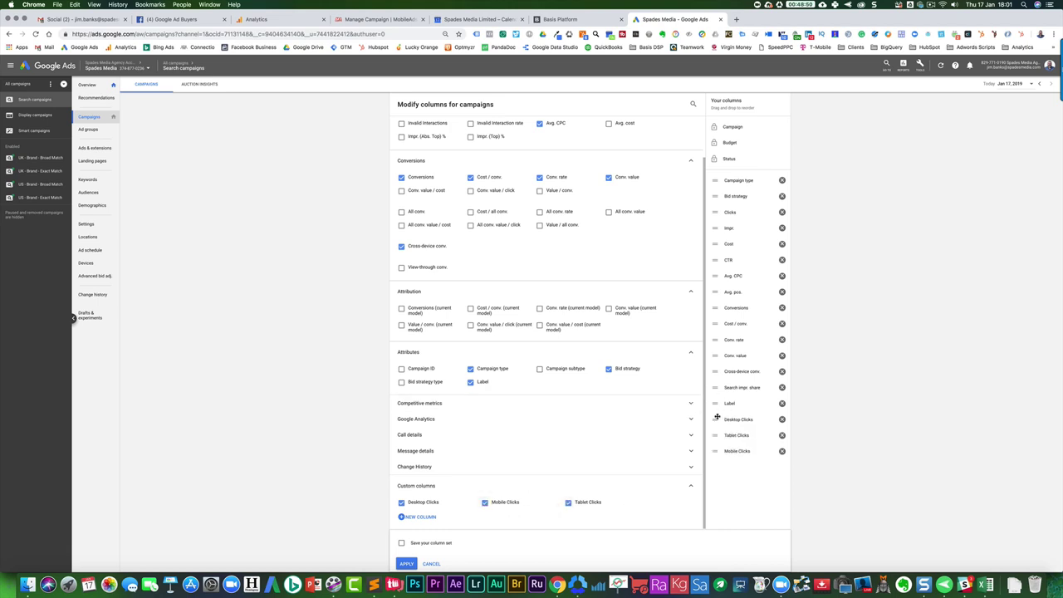
# Order them after Bid strategy, remove Clicks, and save as column set 'Device Specific Traffic'.
pyautogui.moveTo(715, 419); pyautogui.dragTo(716, 212)
pyautogui.click(781, 228)
pyautogui.moveTo(726, 421); pyautogui.dragTo(711, 238)
pyautogui.moveTo(736, 435); pyautogui.dragTo(732, 245)
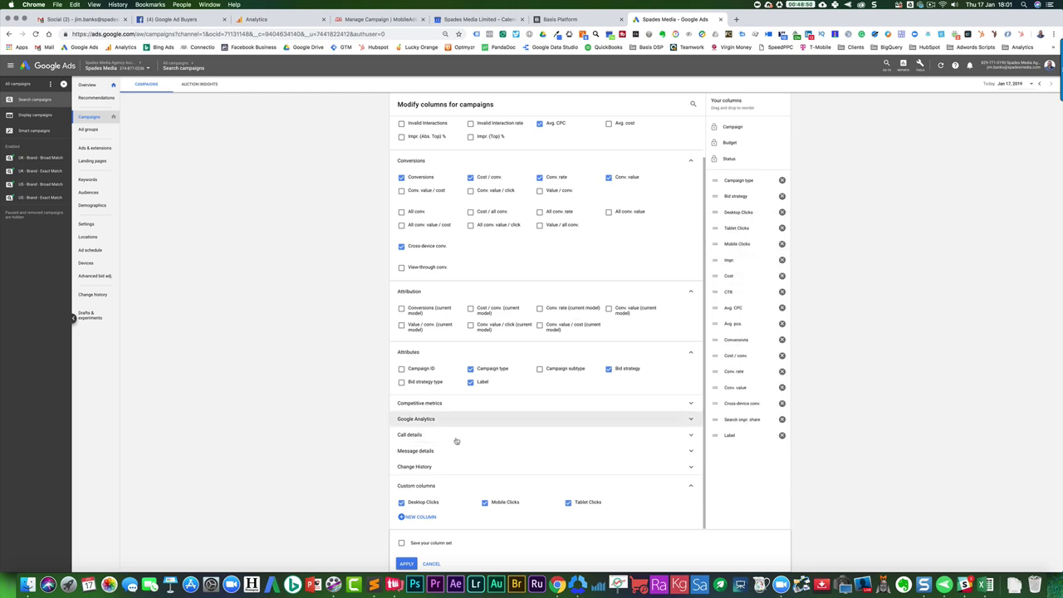
pyautogui.click(401, 544)
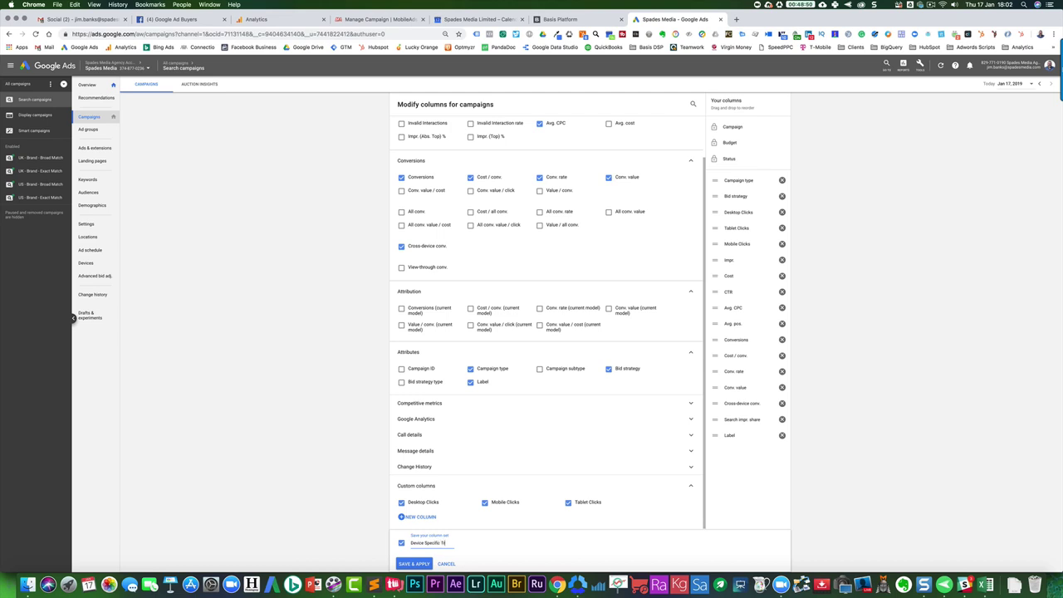
pyautogui.click(413, 563)
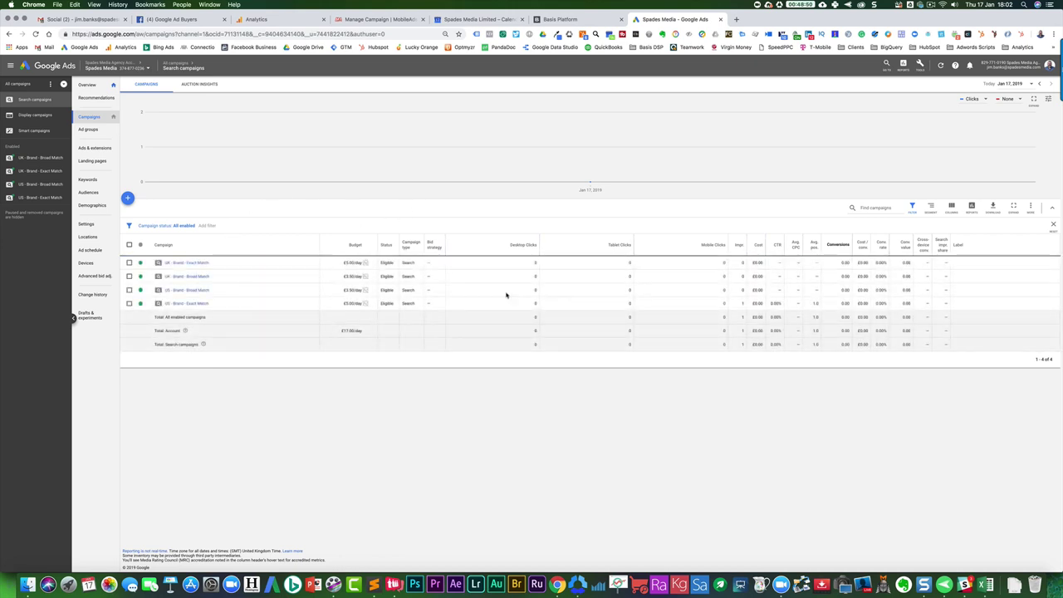
# Drag the Desktop, Tablet and Mobile Clicks column borders left to narrow them.
pyautogui.moveTo(539, 242); pyautogui.dragTo(482, 242)
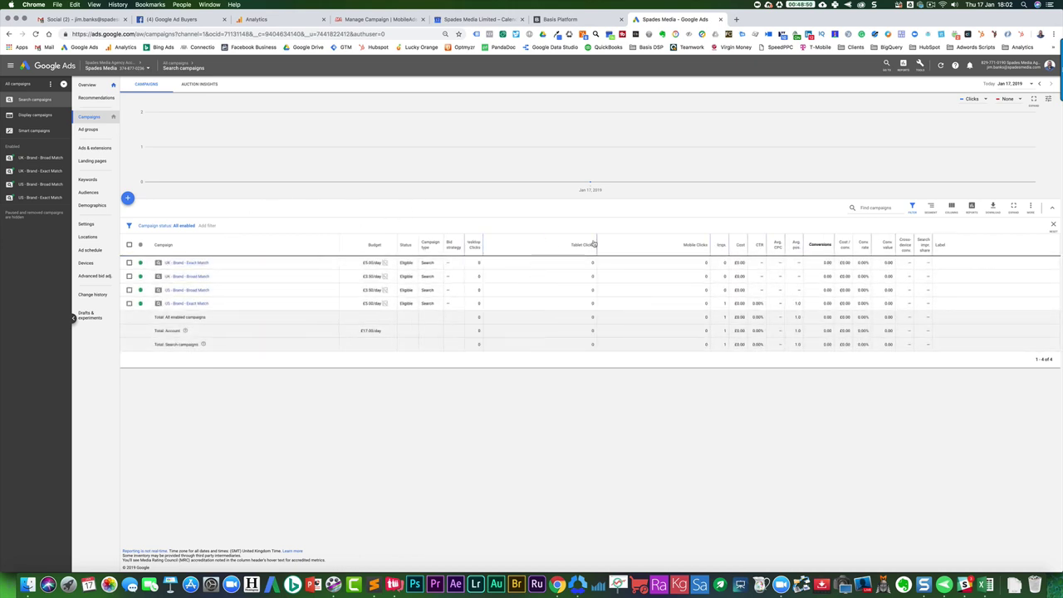
pyautogui.moveTo(597, 242); pyautogui.dragTo(502, 242)
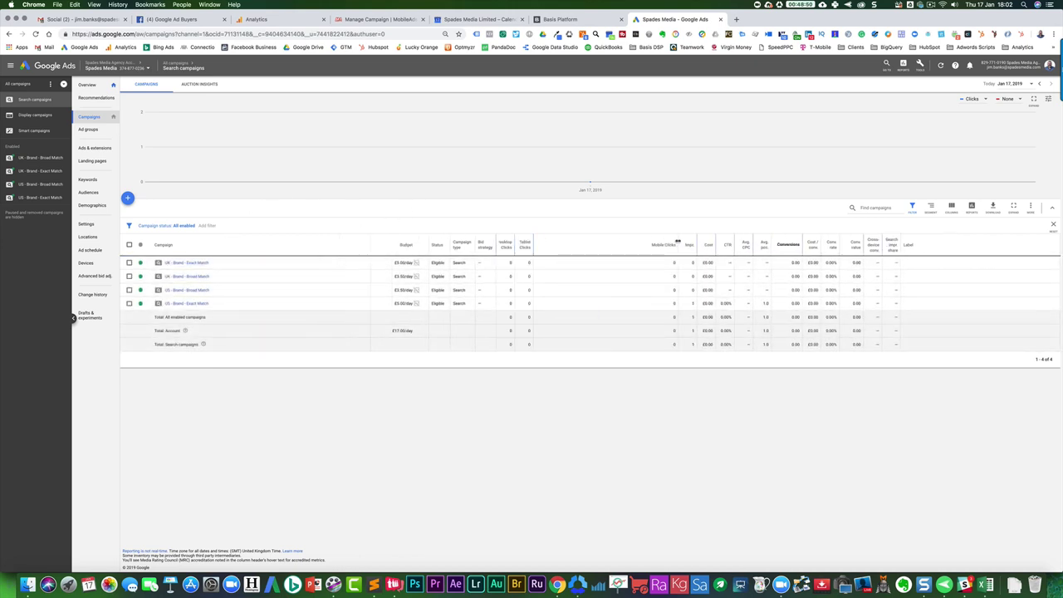
pyautogui.moveTo(677, 241); pyautogui.dragTo(586, 242)
pyautogui.click(951, 206)
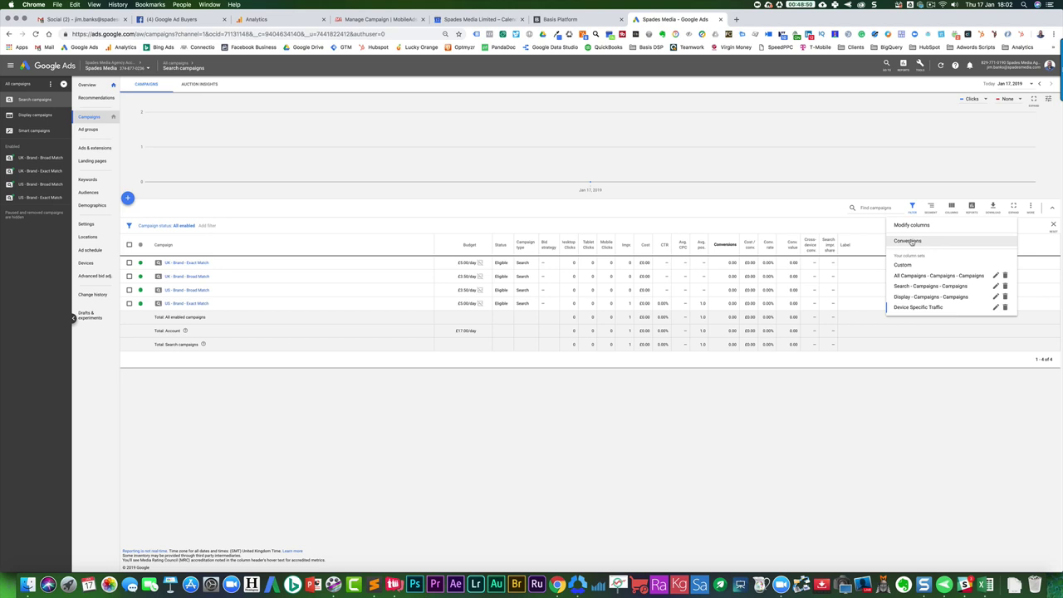
# Preview the Search - Campaigns column set, then restore Device Specific Traffic with its Desktop, Tablet and Mobile Clicks columns.
pyautogui.click(919, 287)
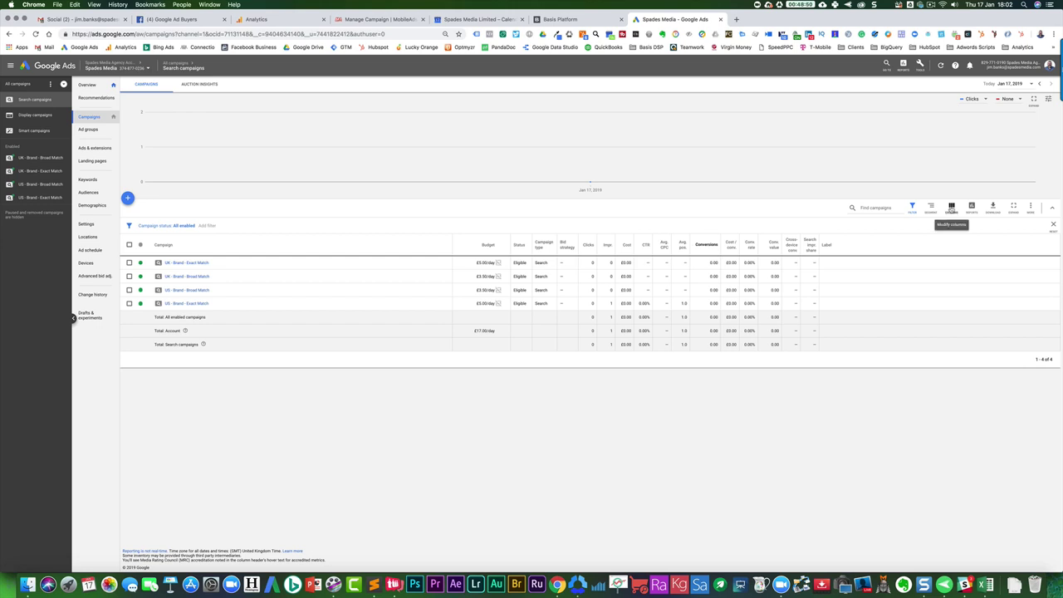
pyautogui.click(951, 208)
pyautogui.click(910, 306)
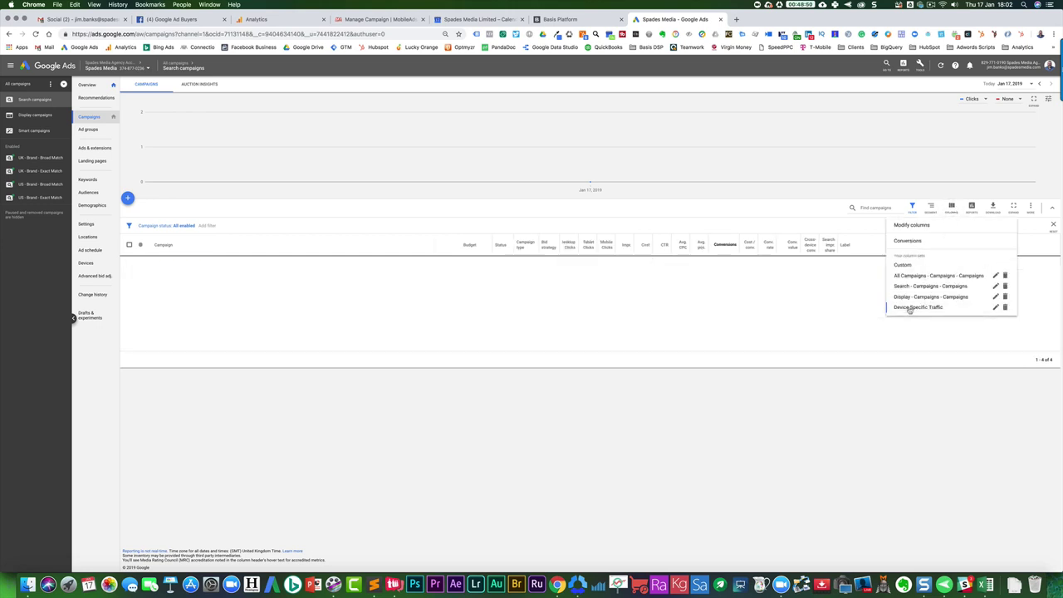